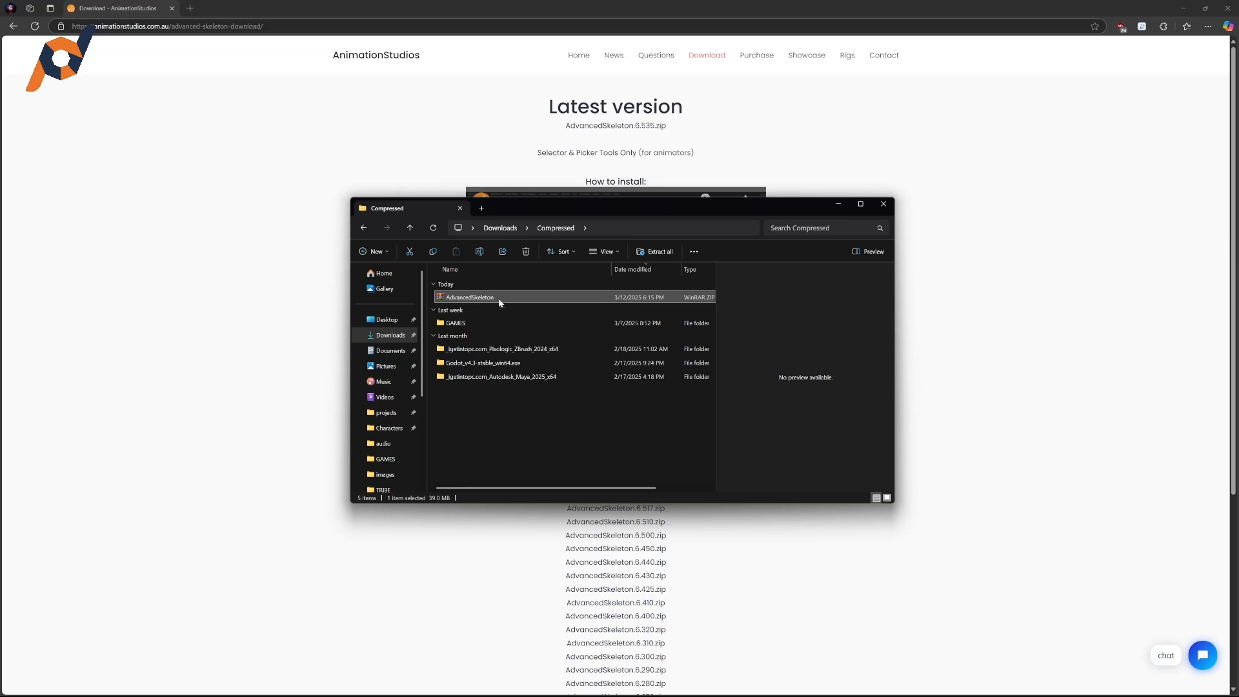
Step: Copy the downloaded AdvancedSkeleton zip archive into the Documents > maya > scripts folder
key("ctrl+c")
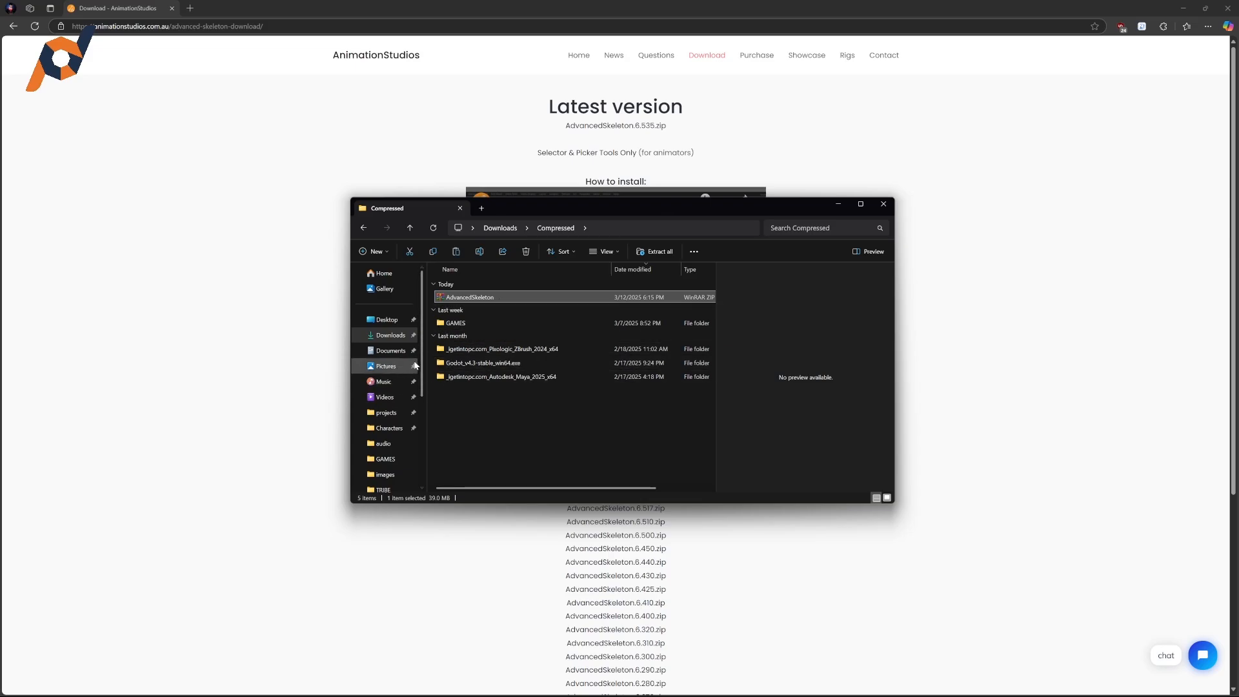
left_click(396, 353)
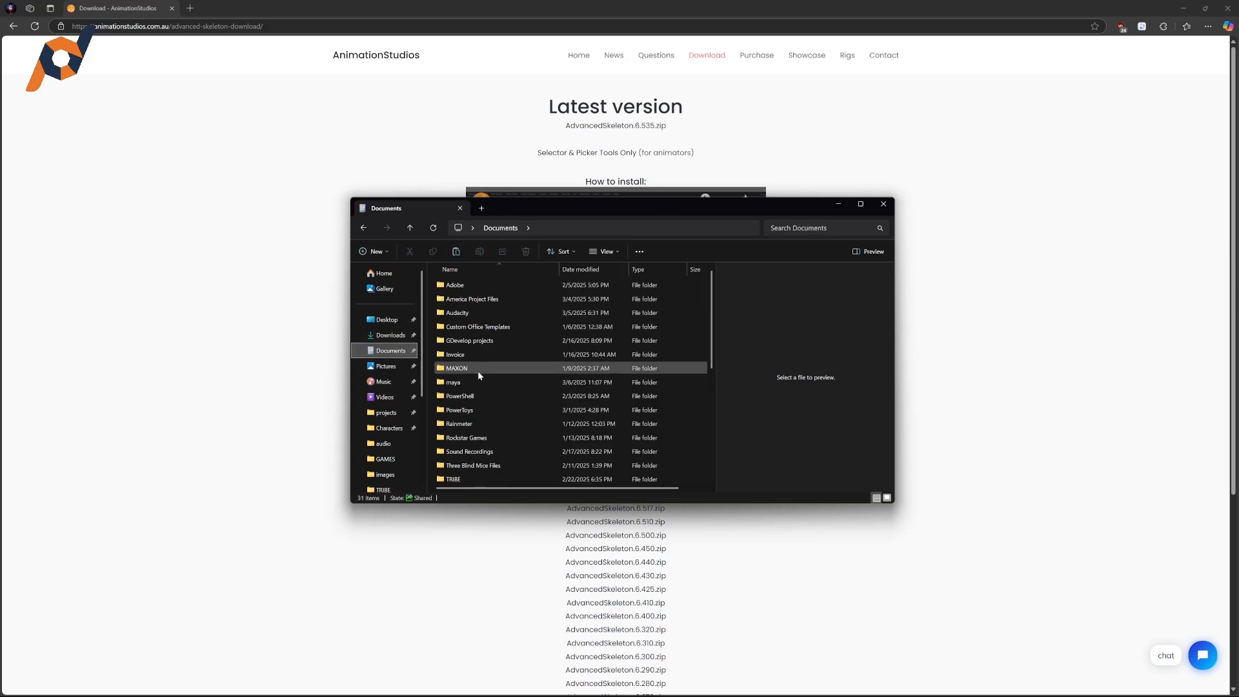
double_click(476, 381)
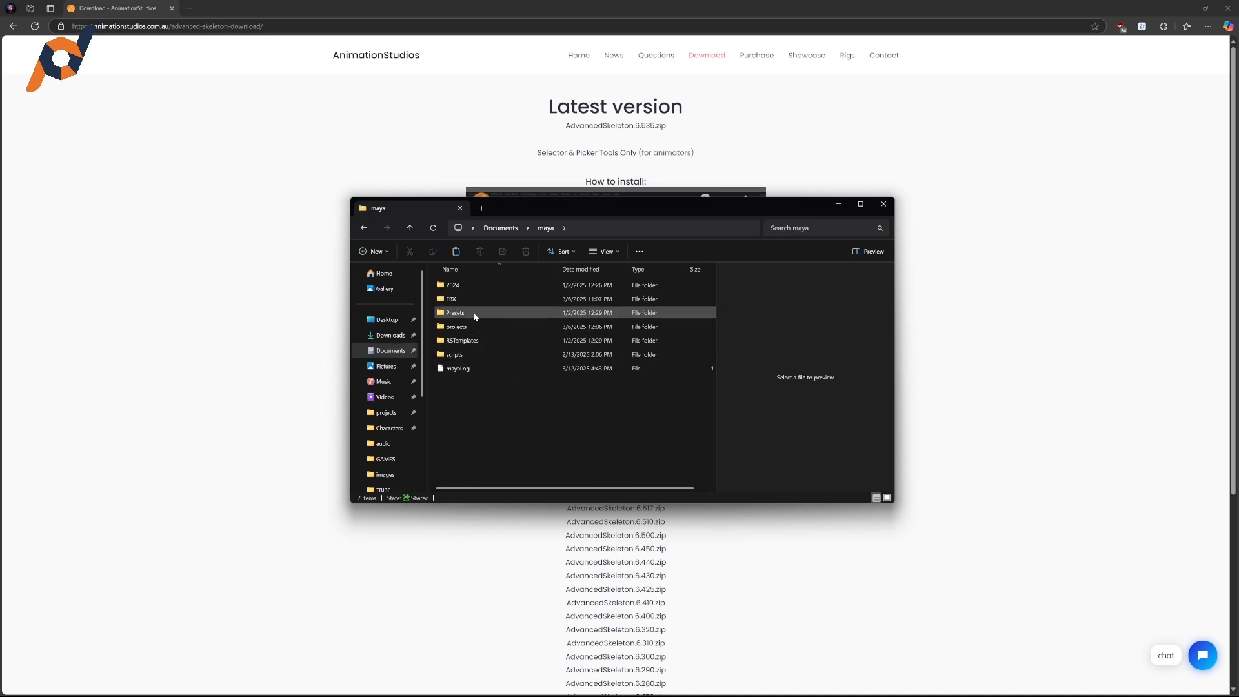
double_click(473, 355)
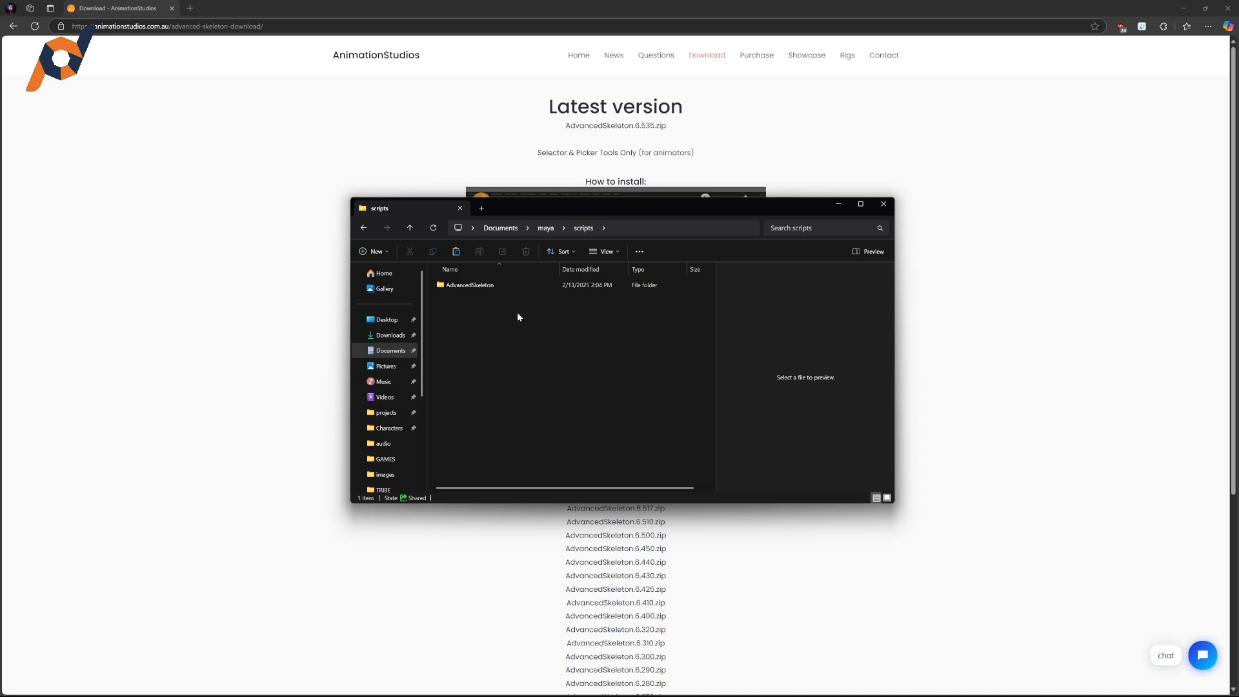
key("ctrl+v")
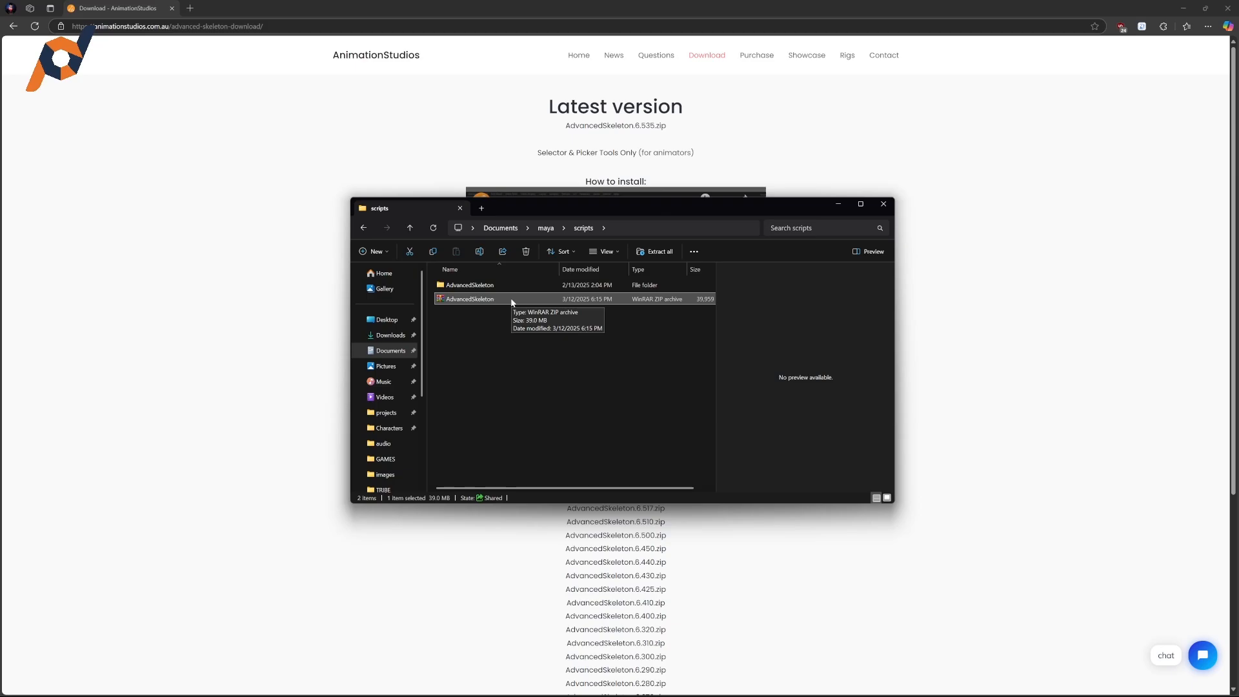
Step: Extract the contents of the AdvancedSkeleton archive directly into the scripts folder
right_click(511, 301)
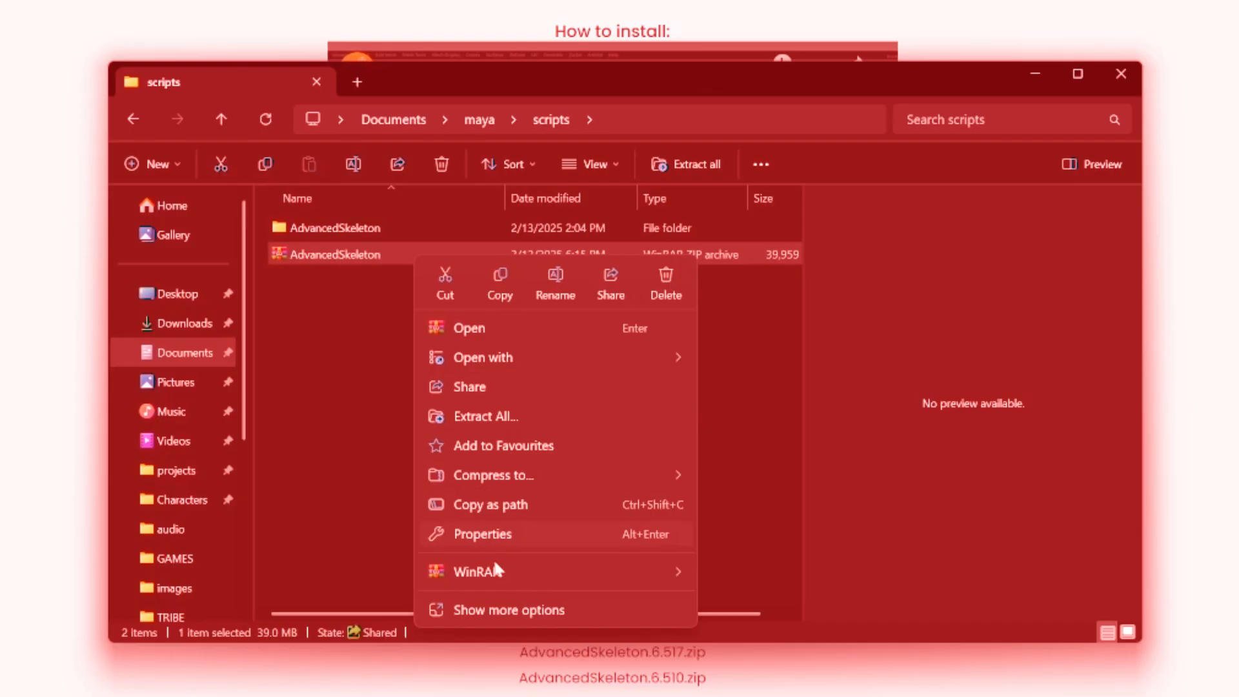
mouse_move(581, 523)
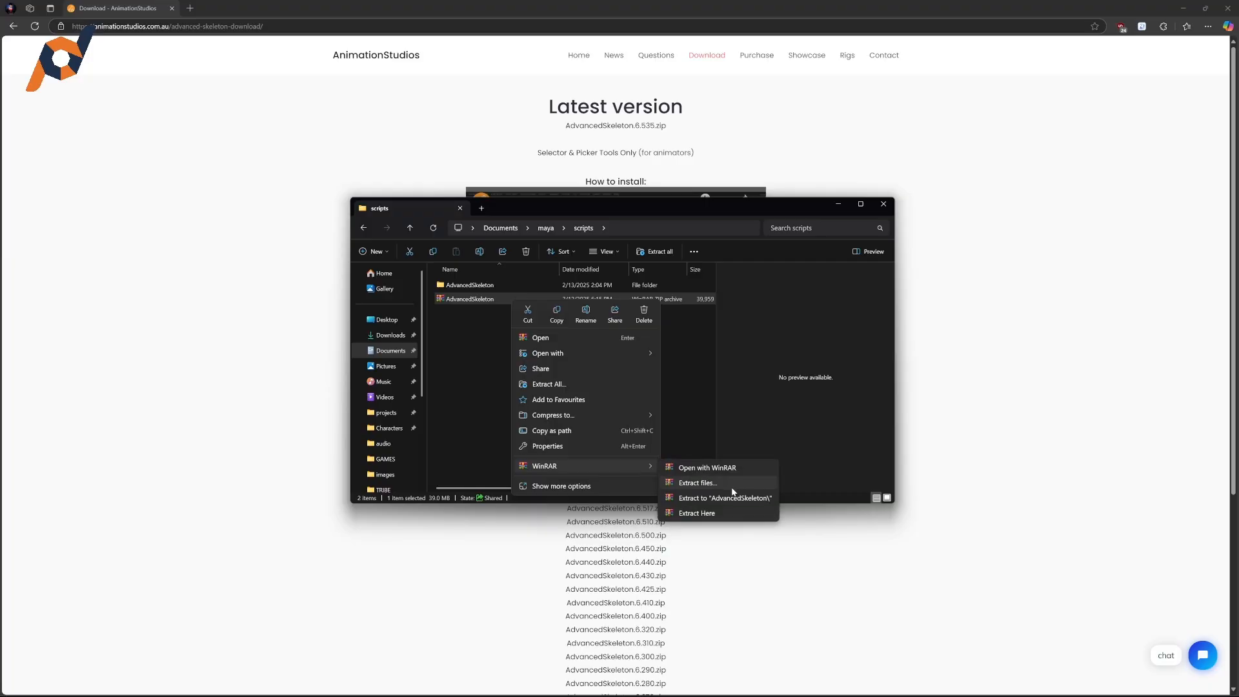
left_click(706, 516)
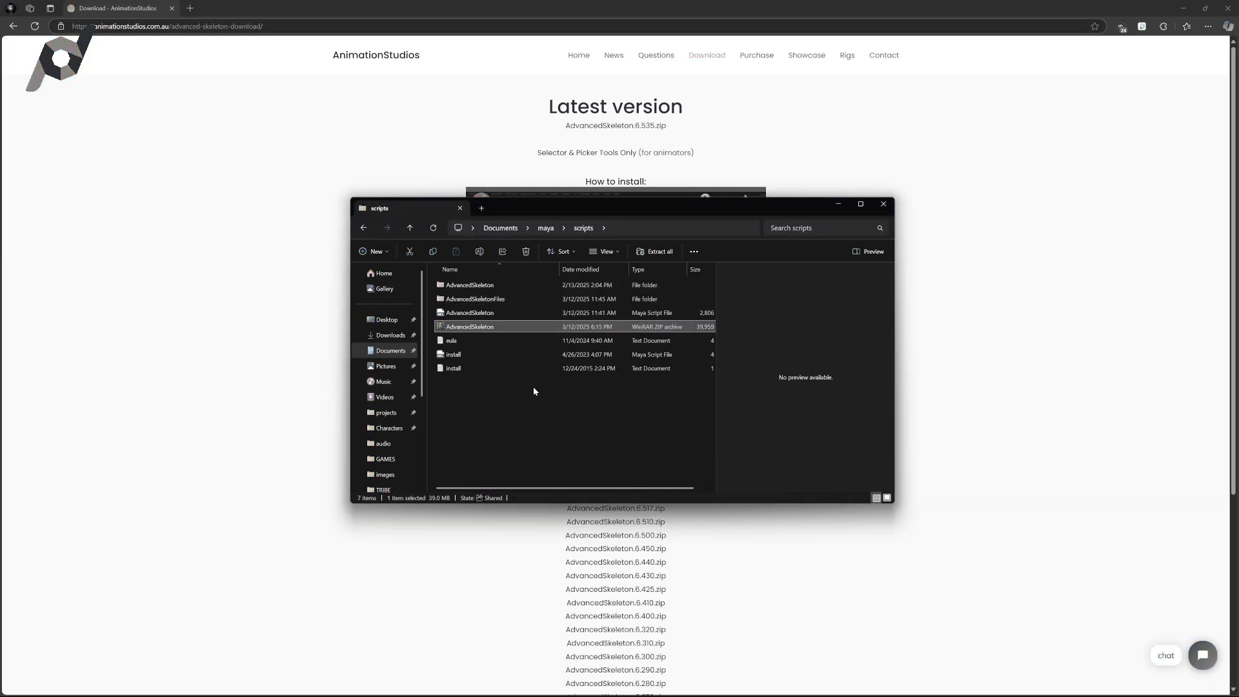
Step: Permanently delete the extracted AdvancedSkeletonFiles folder, AdvancedSkeleton script, eula and both install files from the scripts folder
left_click_drag(538, 432, 441, 340)
left_click(478, 313, "ctrl")
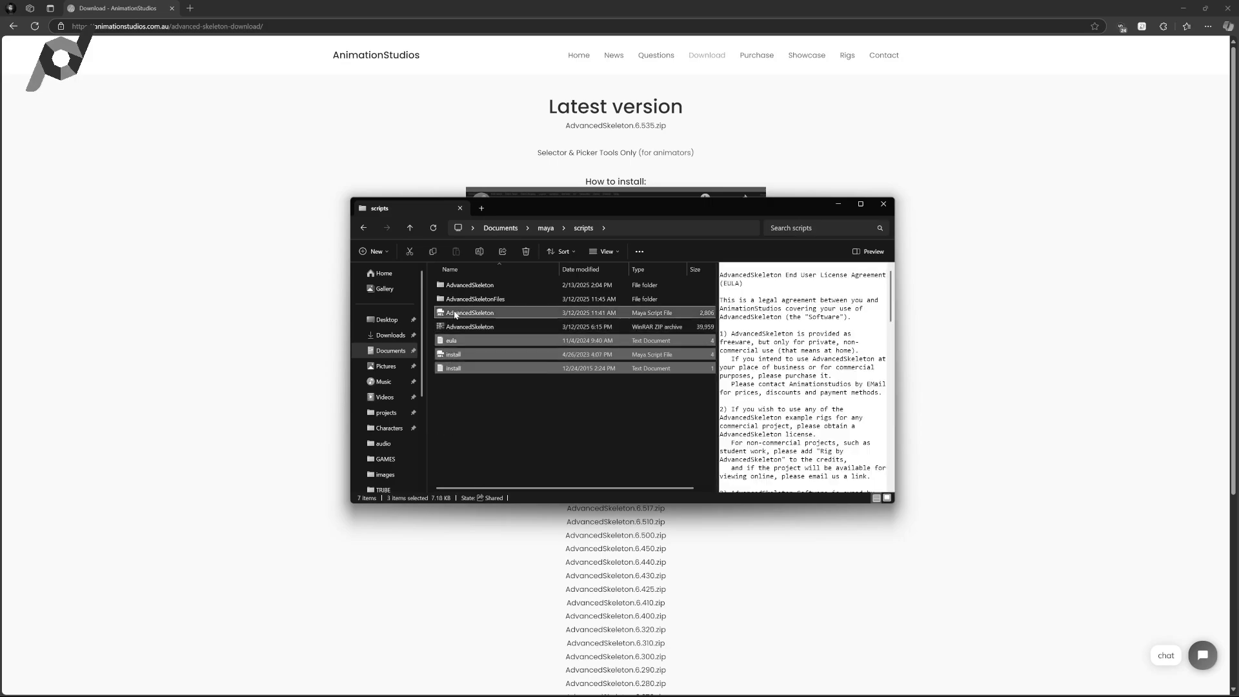
left_click(504, 299, "ctrl")
key("shift+Delete")
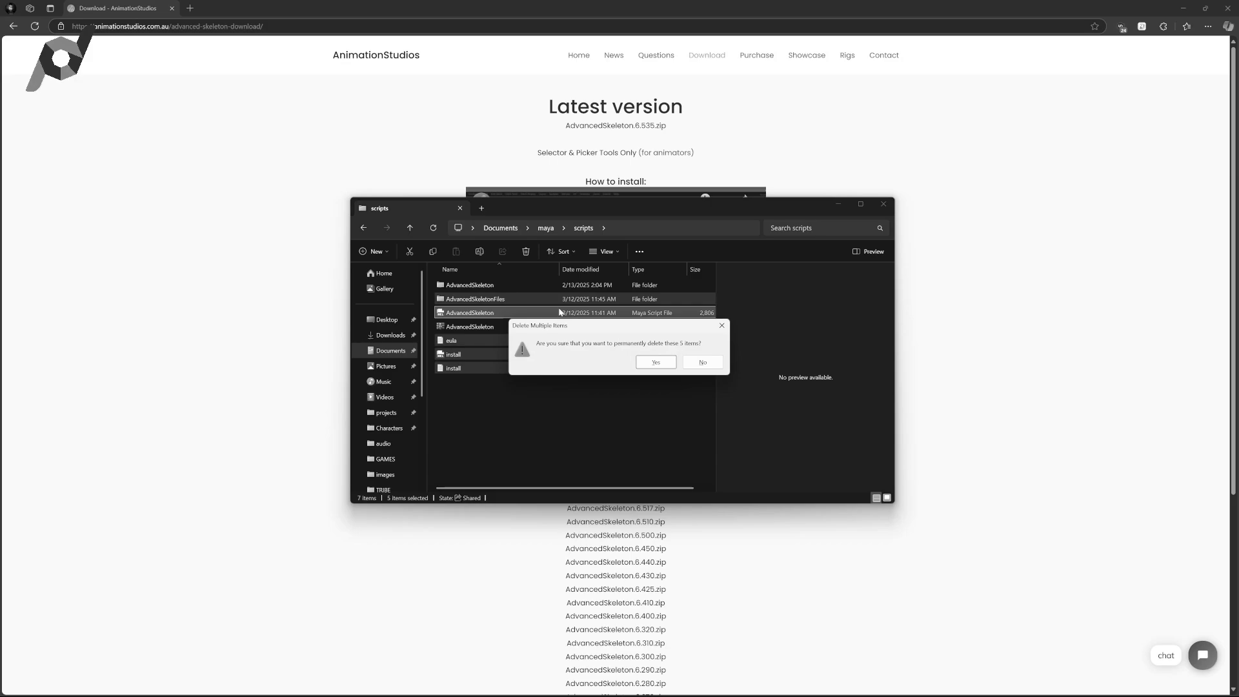
key("Return")
left_click(238, 378)
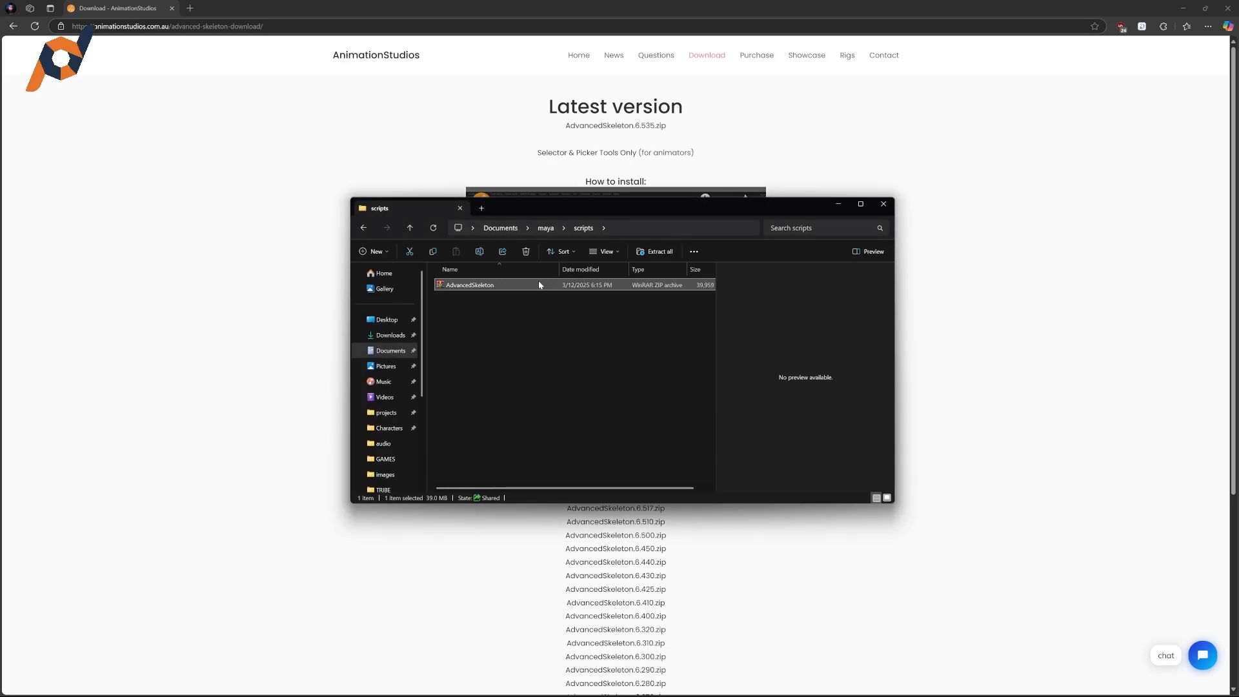
Step: Extract the AdvancedSkeleton archive into its own AdvancedSkeleton subfolder inside scripts
right_click(539, 285)
mouse_move(632, 447)
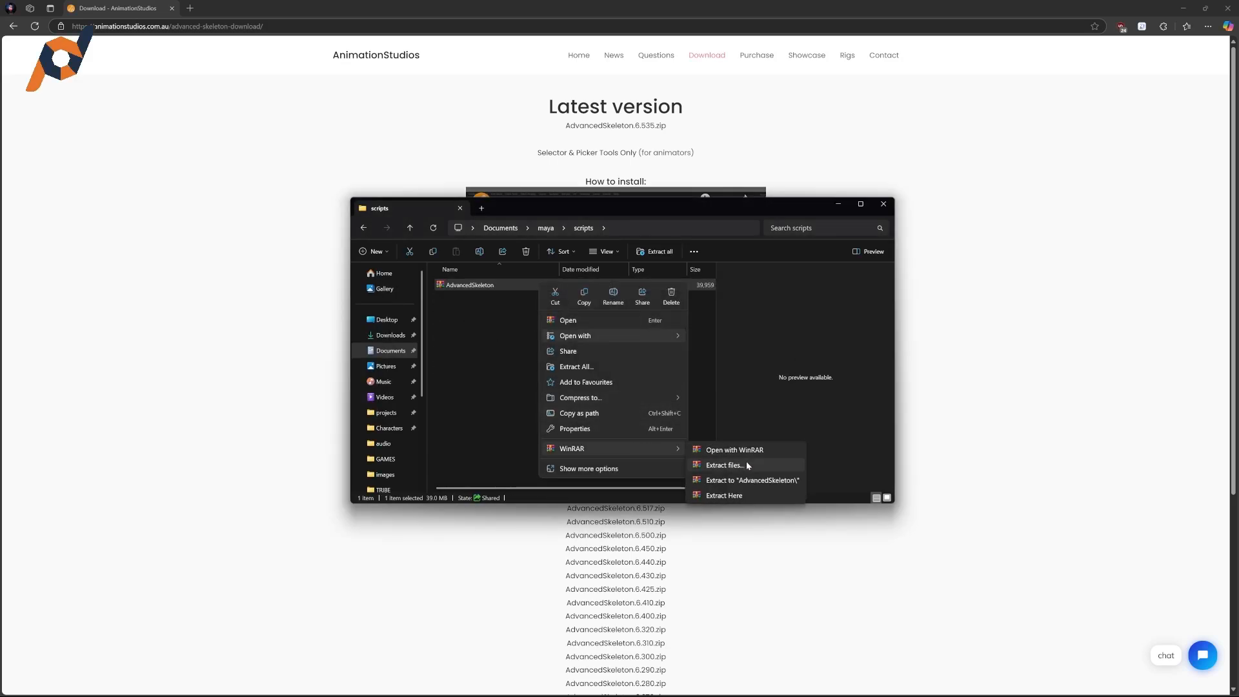
left_click(747, 462)
left_click(652, 447)
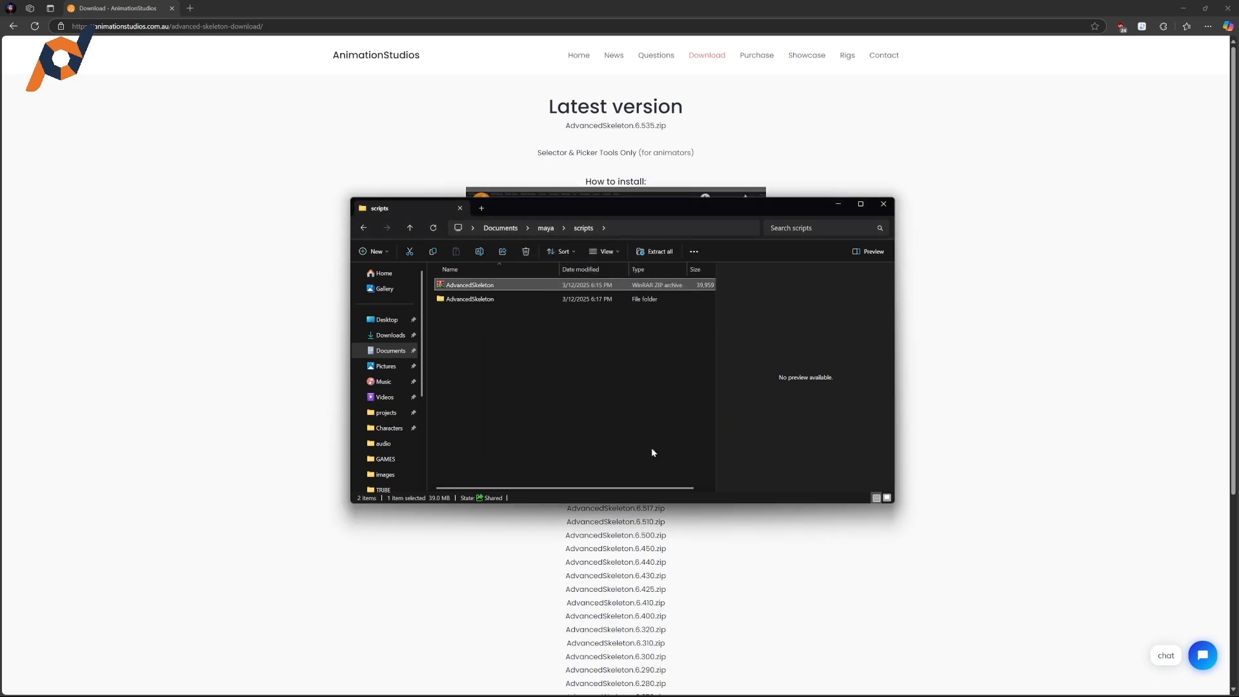
Step: Permanently delete the AdvancedSkeleton zip archive from the scripts folder, keeping the extracted folder
left_click(497, 298)
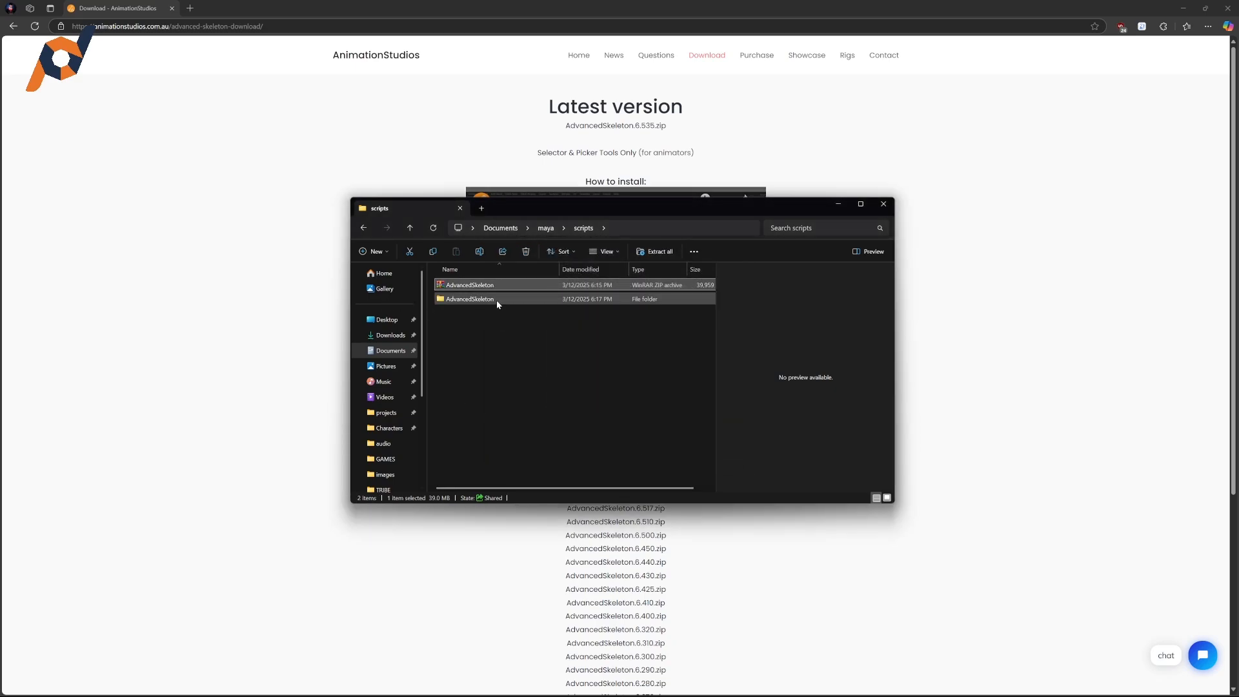
left_click_drag(515, 206, 525, 194)
left_click(488, 272)
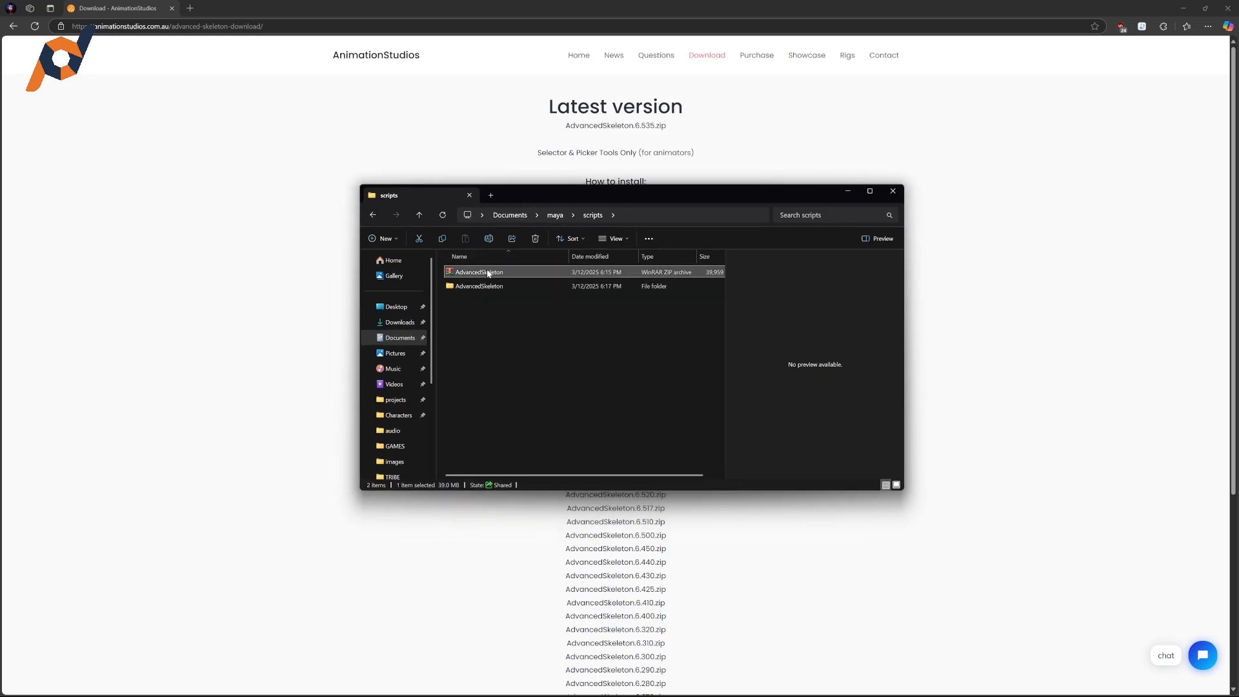
key("Delete")
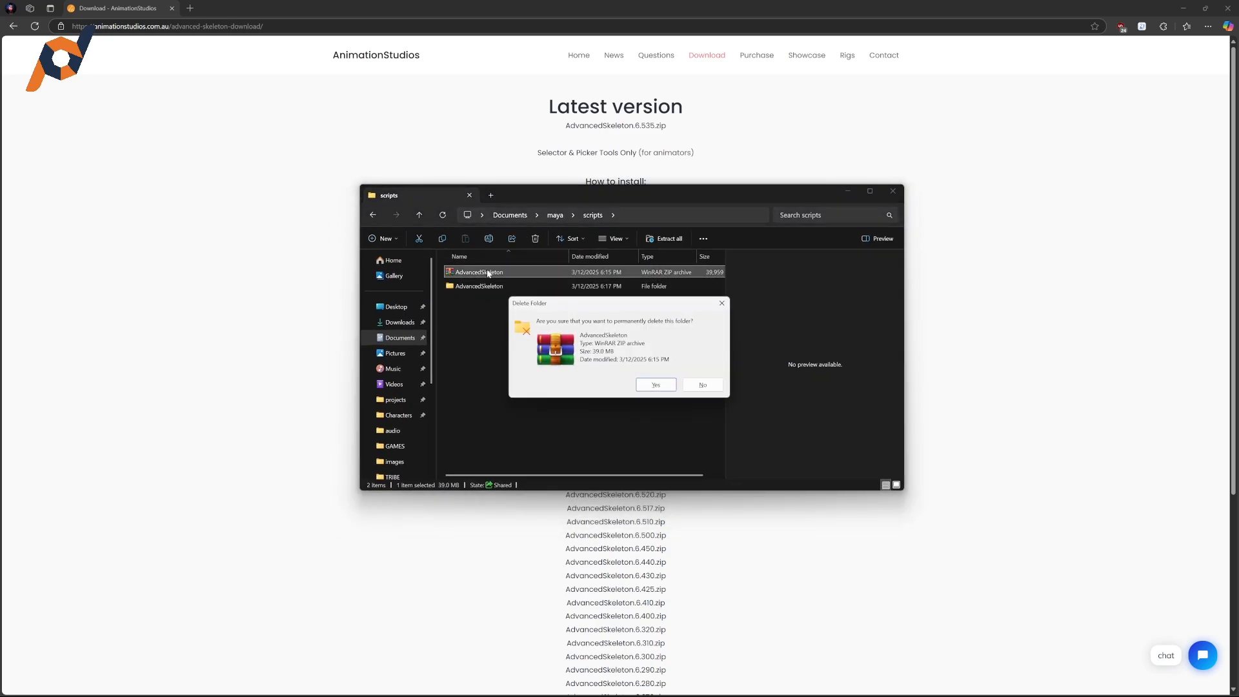
key("Return")
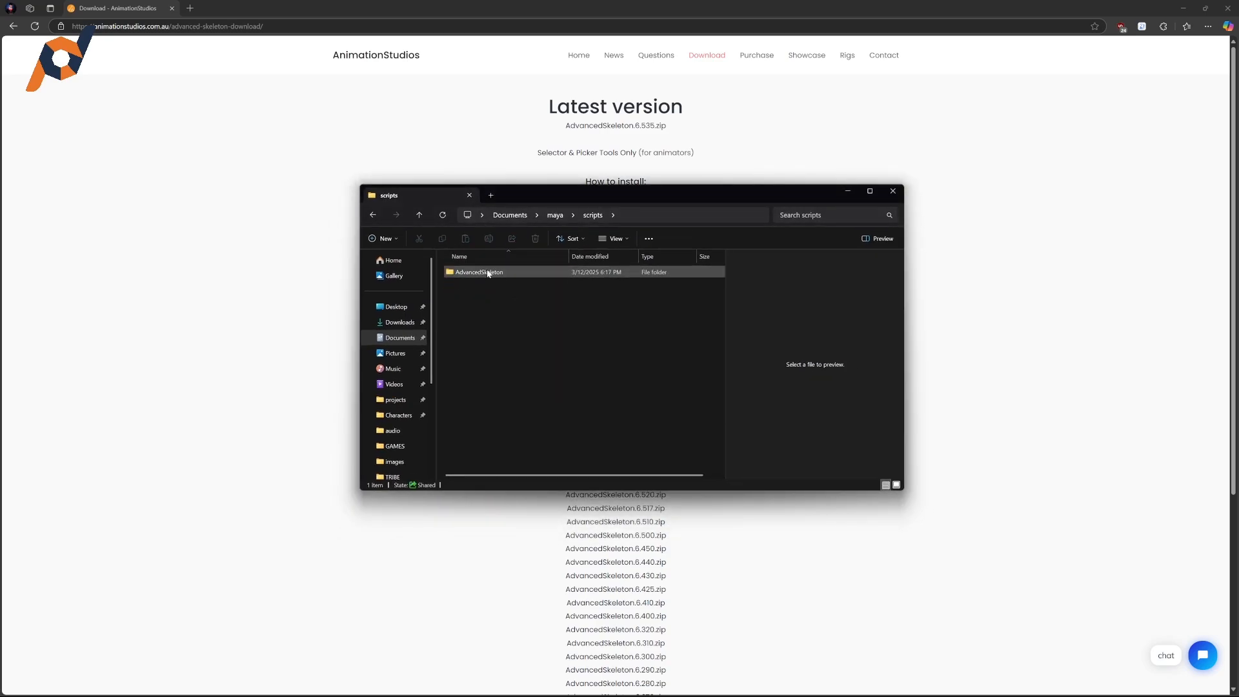
Step: Switch to Maya, create a new scene and install AdvancedSkeleton by dropping its install Maya script file into the viewport
left_click(639, 685)
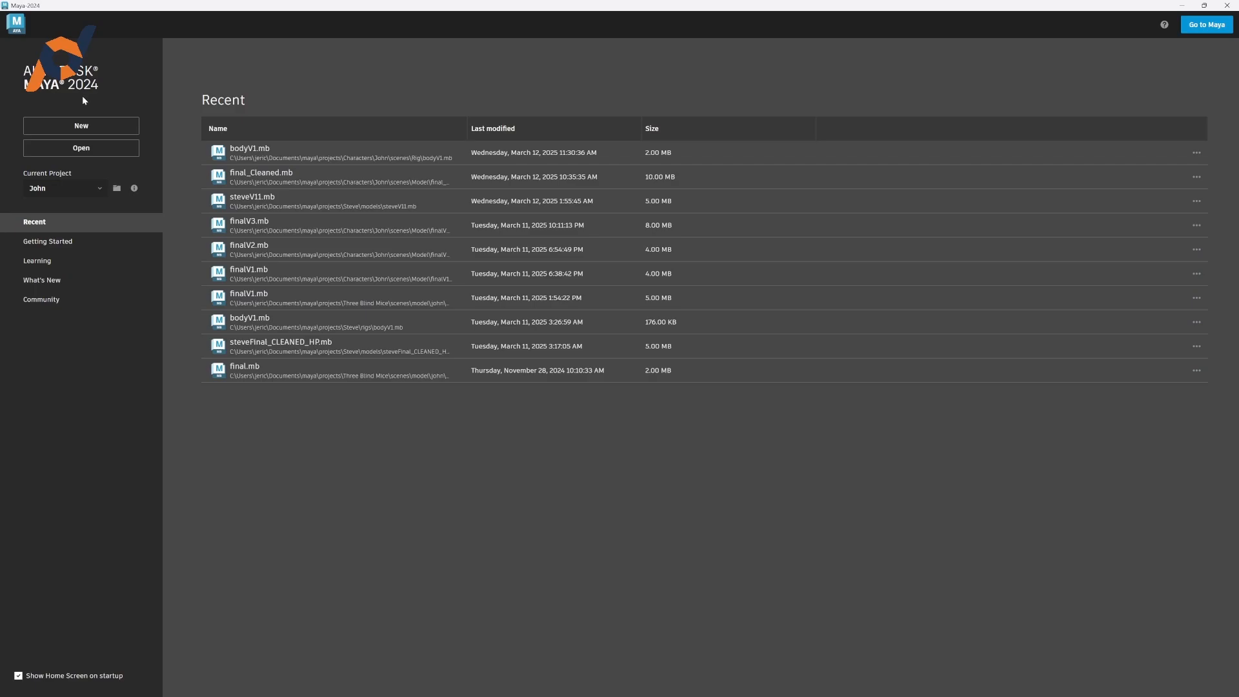
left_click(88, 125)
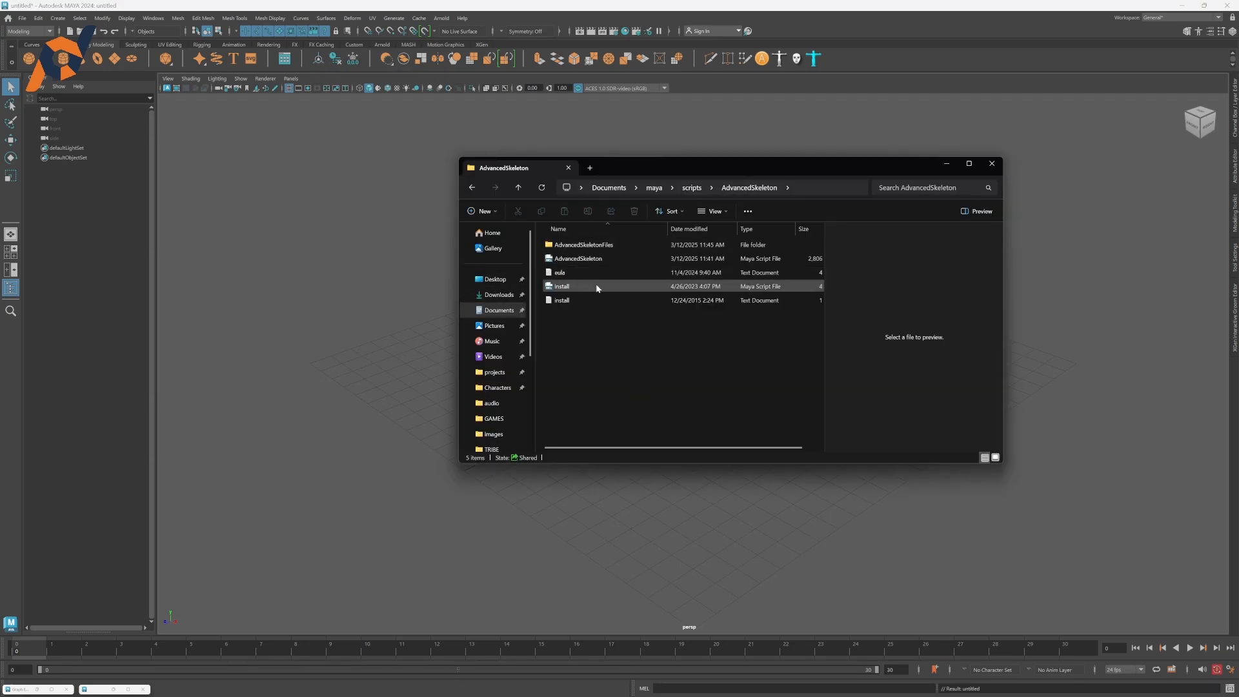
left_click_drag(576, 287, 643, 119)
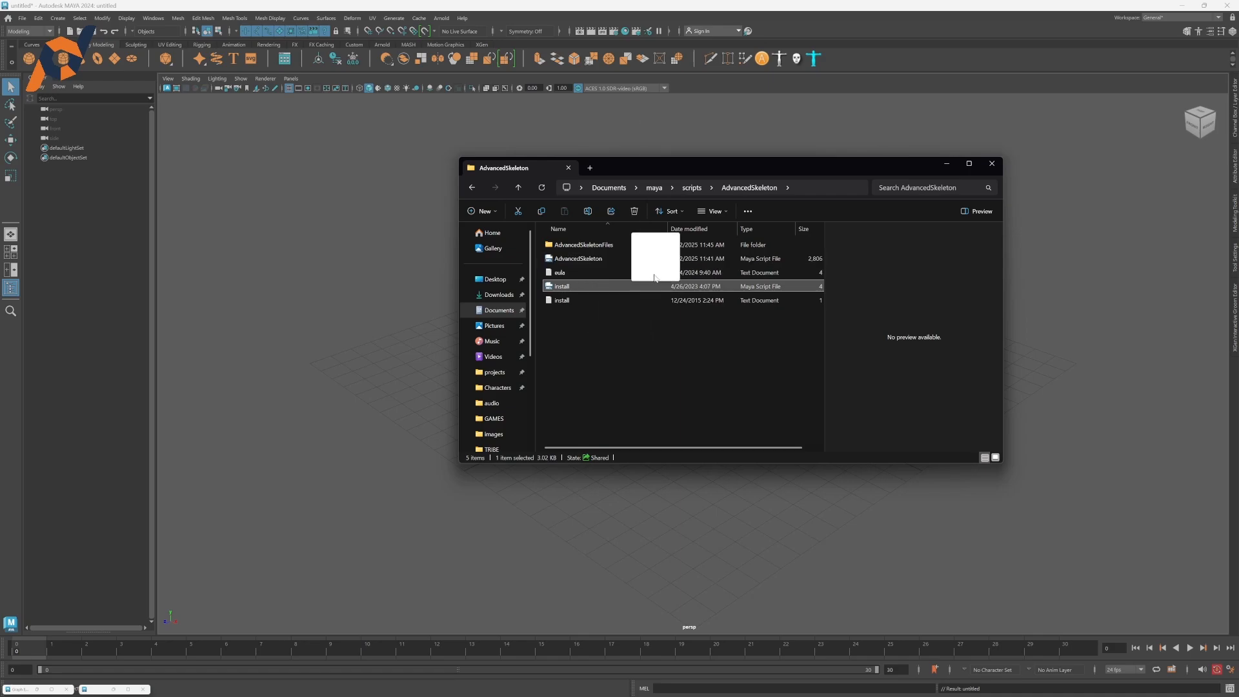
left_click_drag(597, 291, 314, 314)
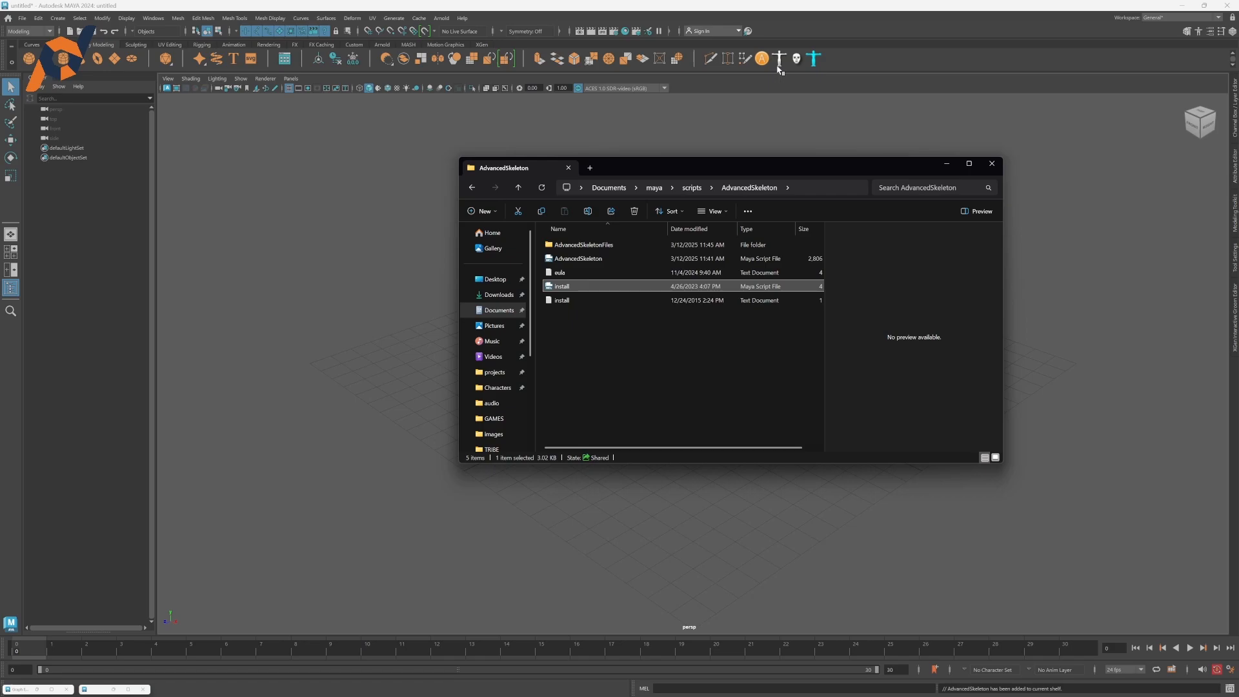
left_click(991, 164)
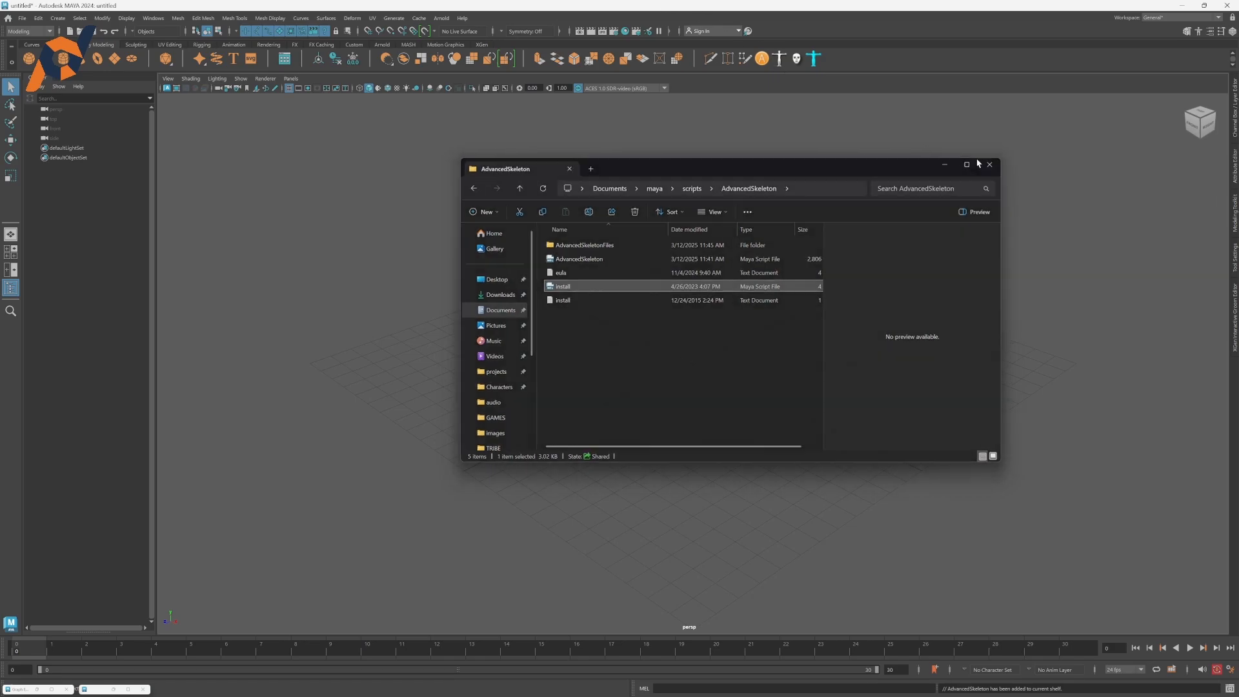
Step: Open the recent character scene steveV11.mb without saving the untitled scene
left_click(8, 18)
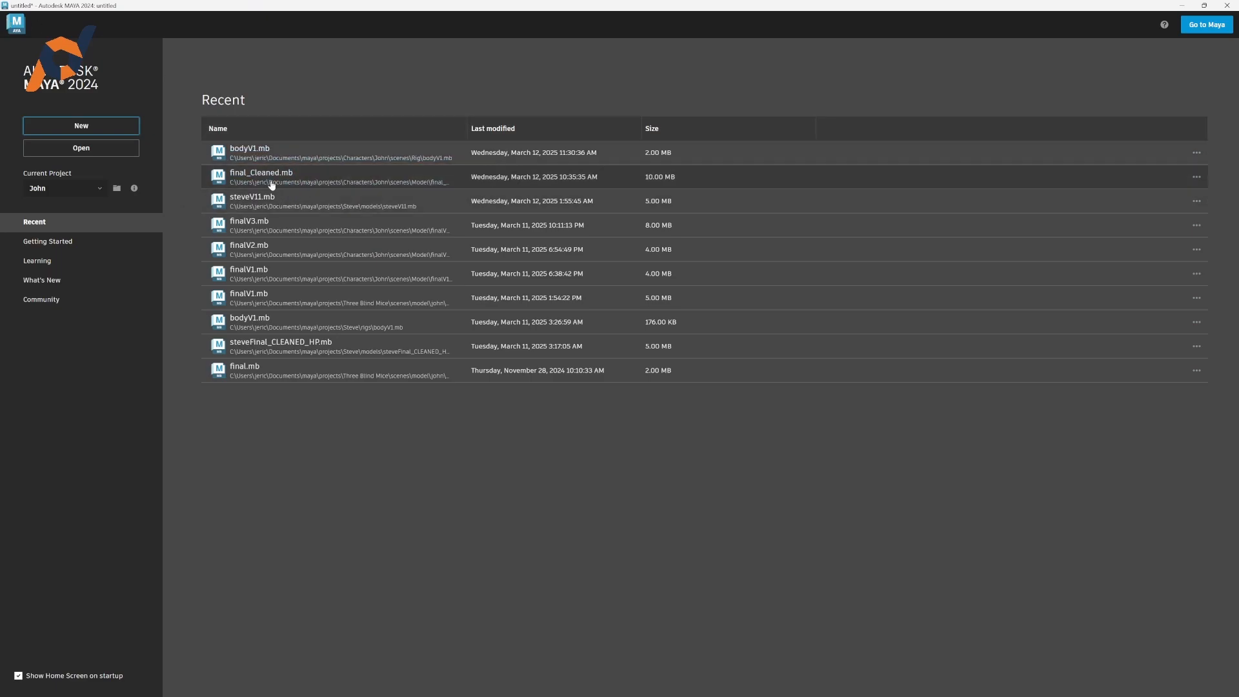
left_click(277, 204)
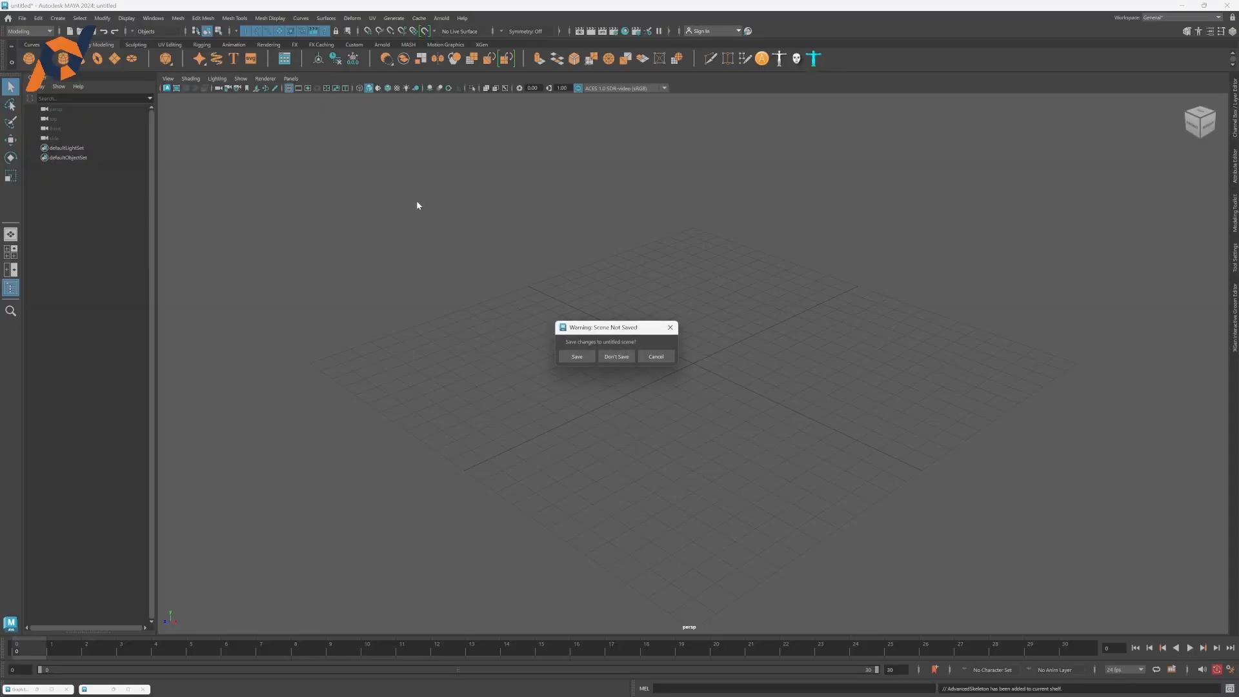
left_click(617, 356)
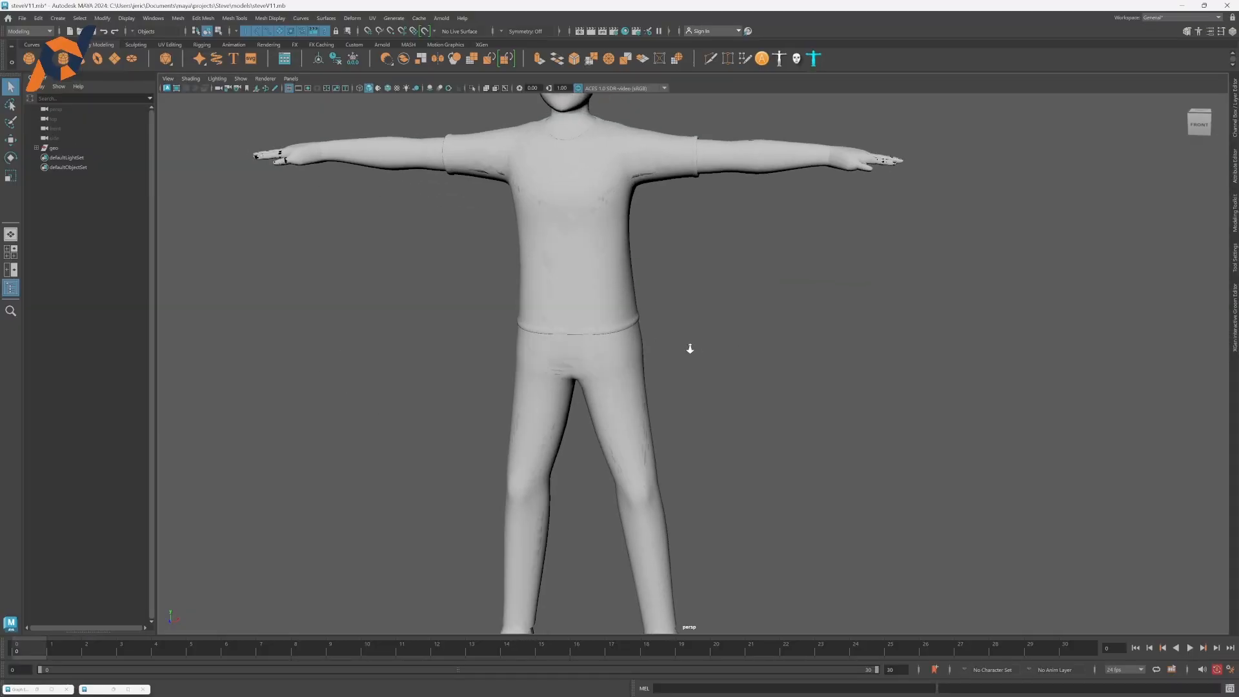
left_click_drag(688, 348, 511, 355, "alt")
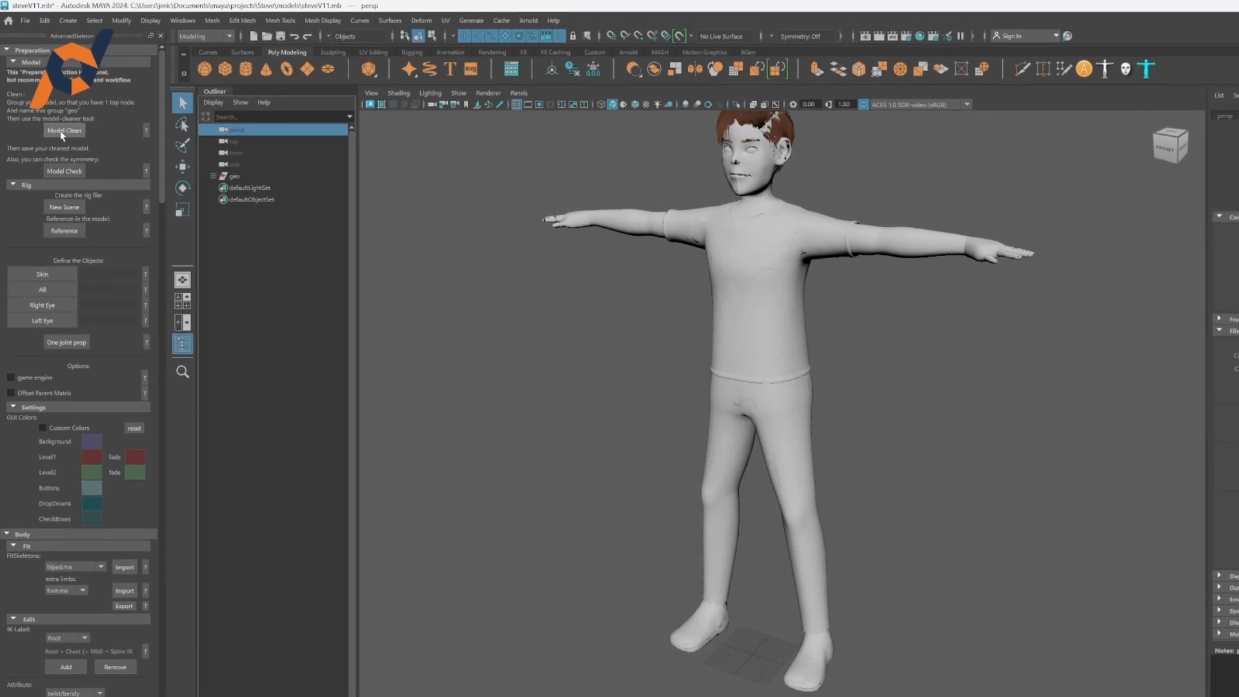
Step: Open AdvancedSkeleton's Model Clean tool, set its window clear of the character, and expand the geo group
left_click(64, 131)
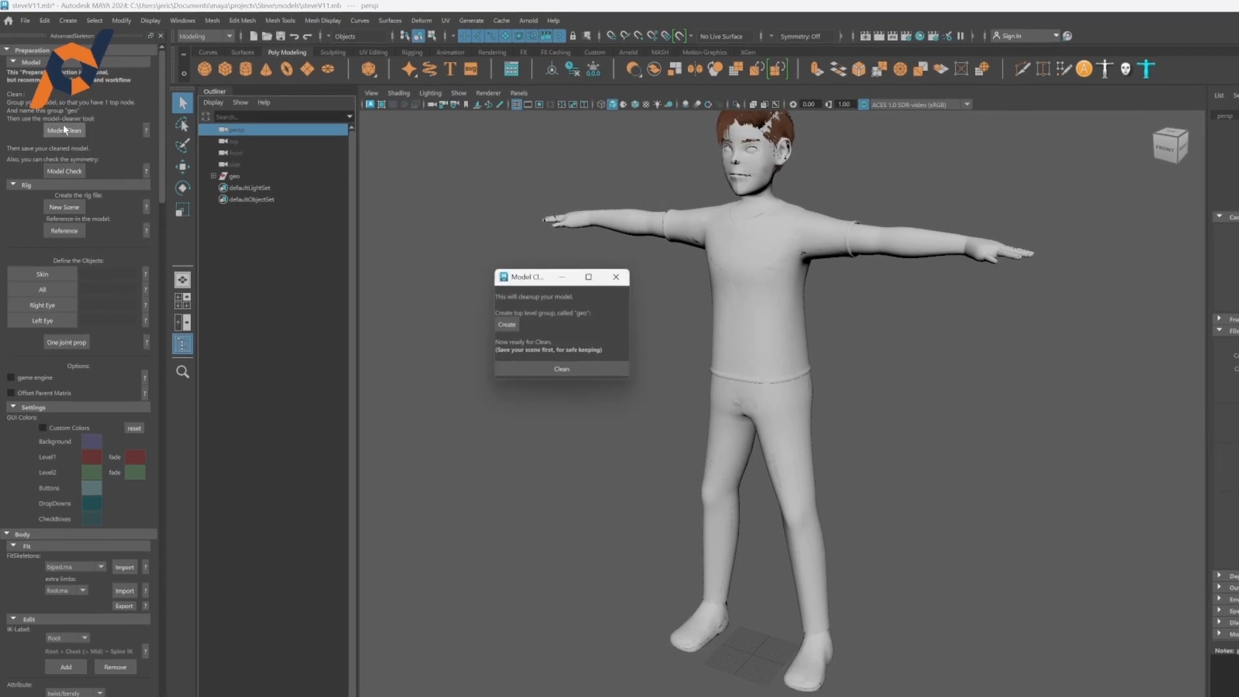
left_click_drag(511, 280, 380, 125)
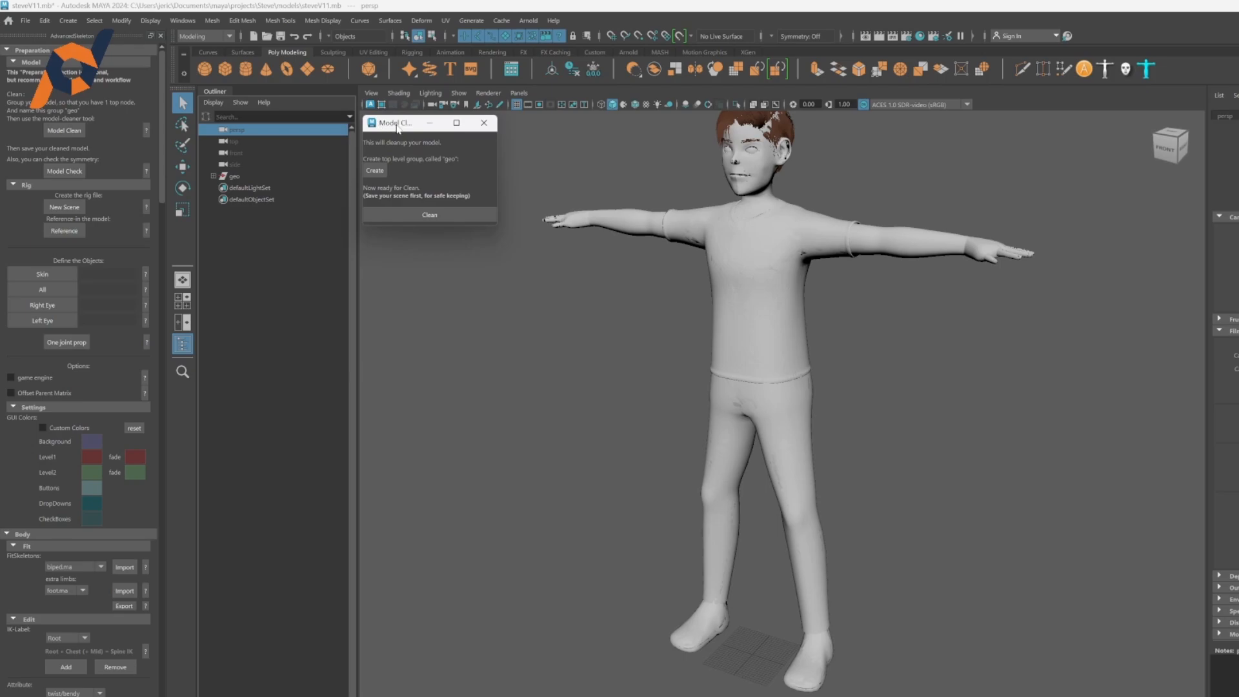
left_click(213, 176)
Step: Try to unparent all the character meshes, clothing included, from the geo group, and undo it
left_click(243, 189)
left_click(255, 280, "shift")
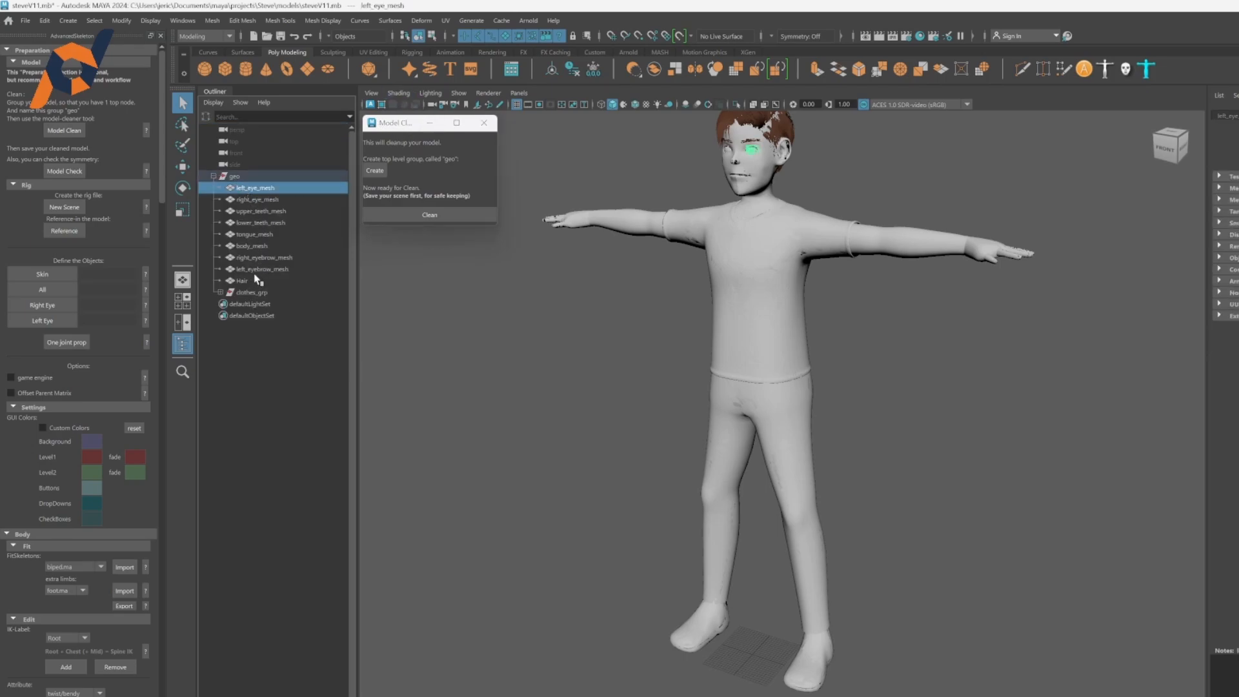
key("f")
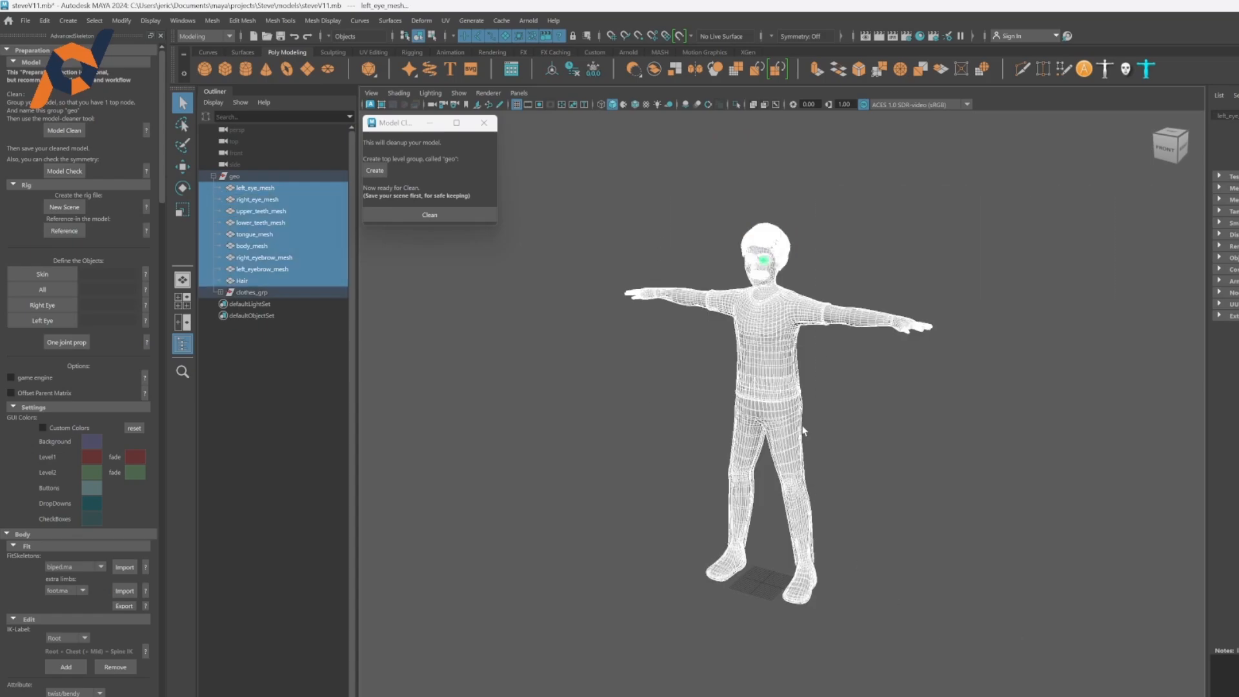
key("shift+p")
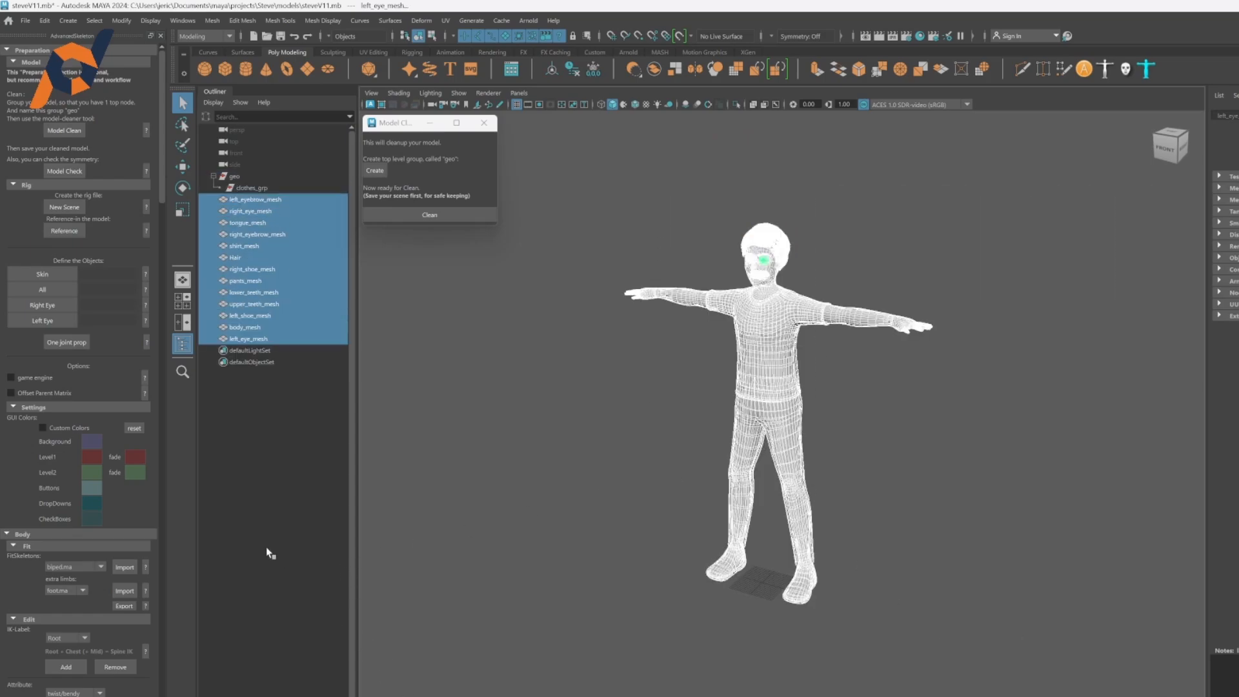
key("ctrl+z")
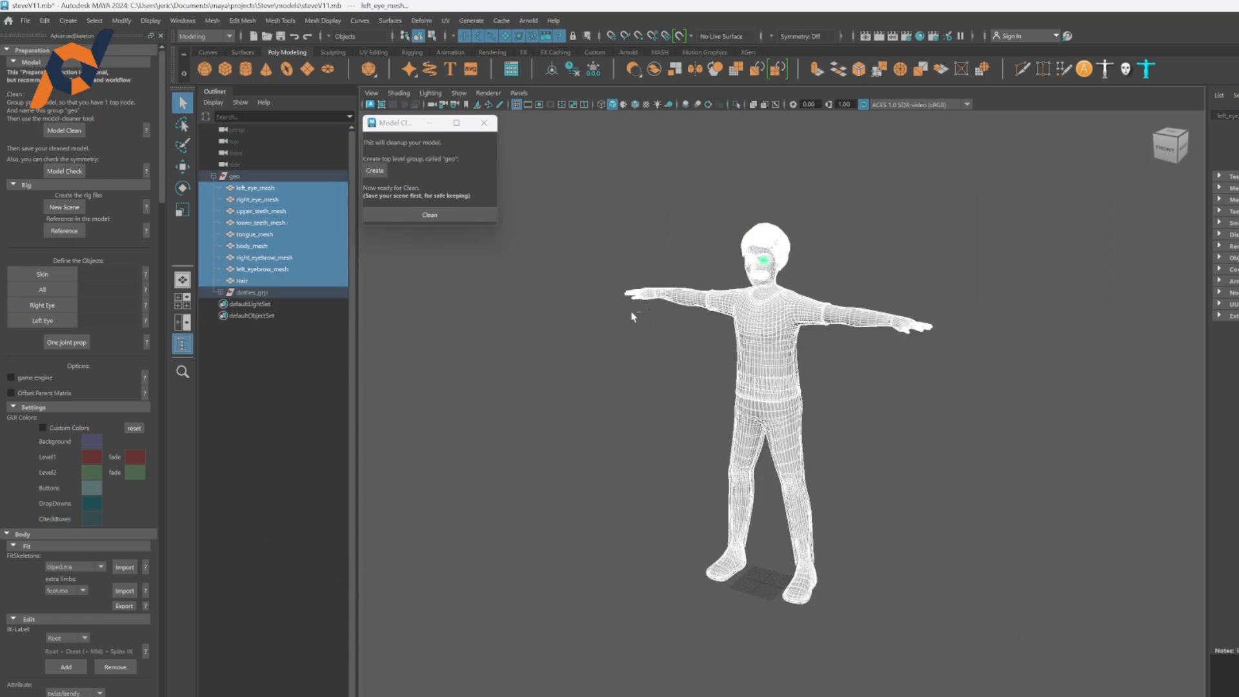
Step: Unparent the meshes from left_eye_mesh through Hair out of the geo group
left_click(629, 373)
left_click_drag(258, 279, 267, 193)
key("shift+p")
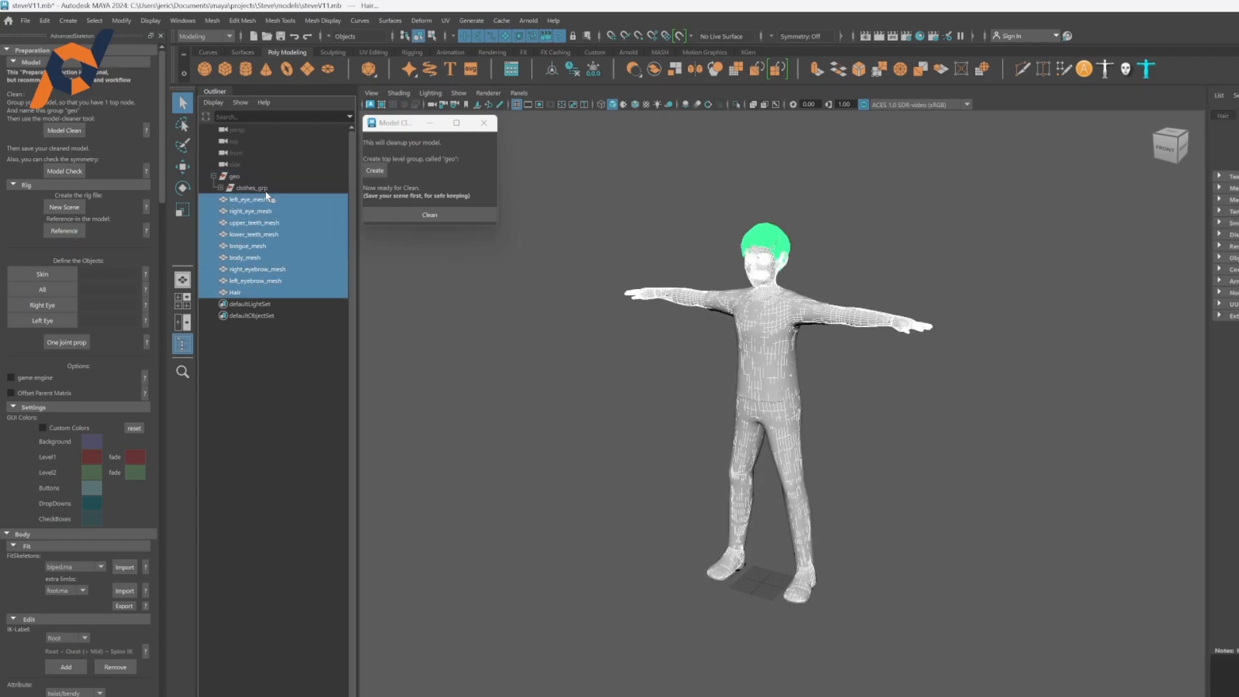
Step: Unparent clothes_grp from the geo group and select the geo group
left_click(250, 188)
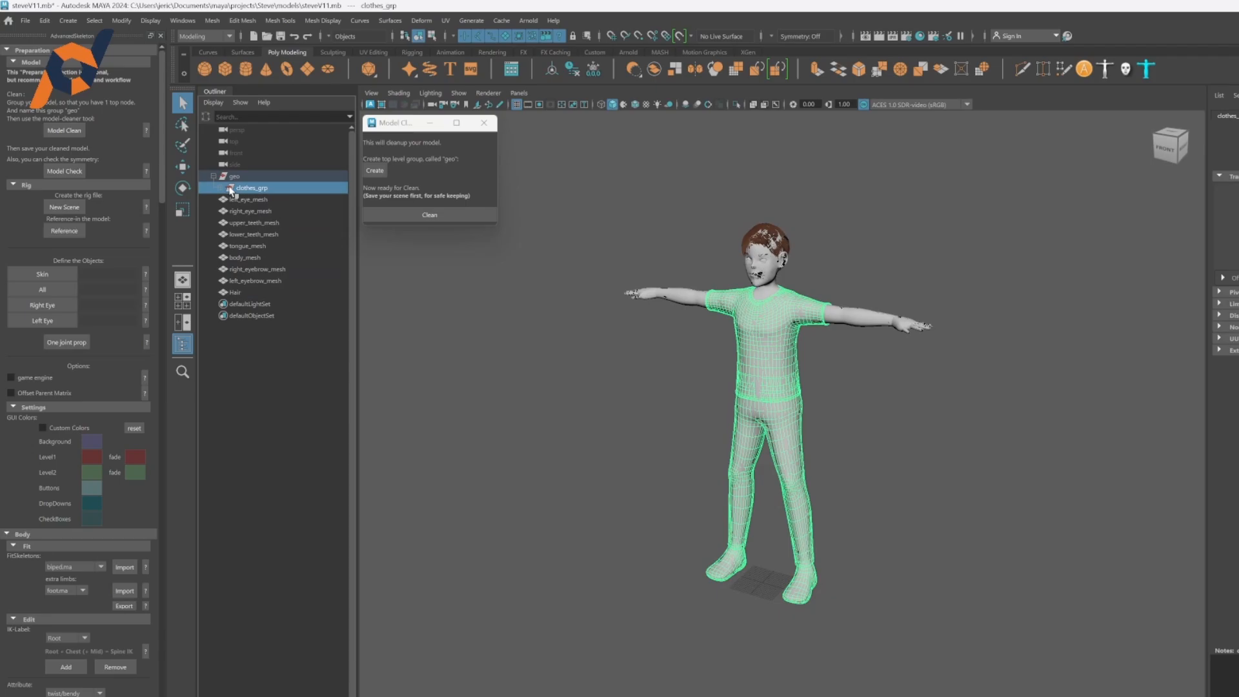
key("shift+p")
left_click(234, 176)
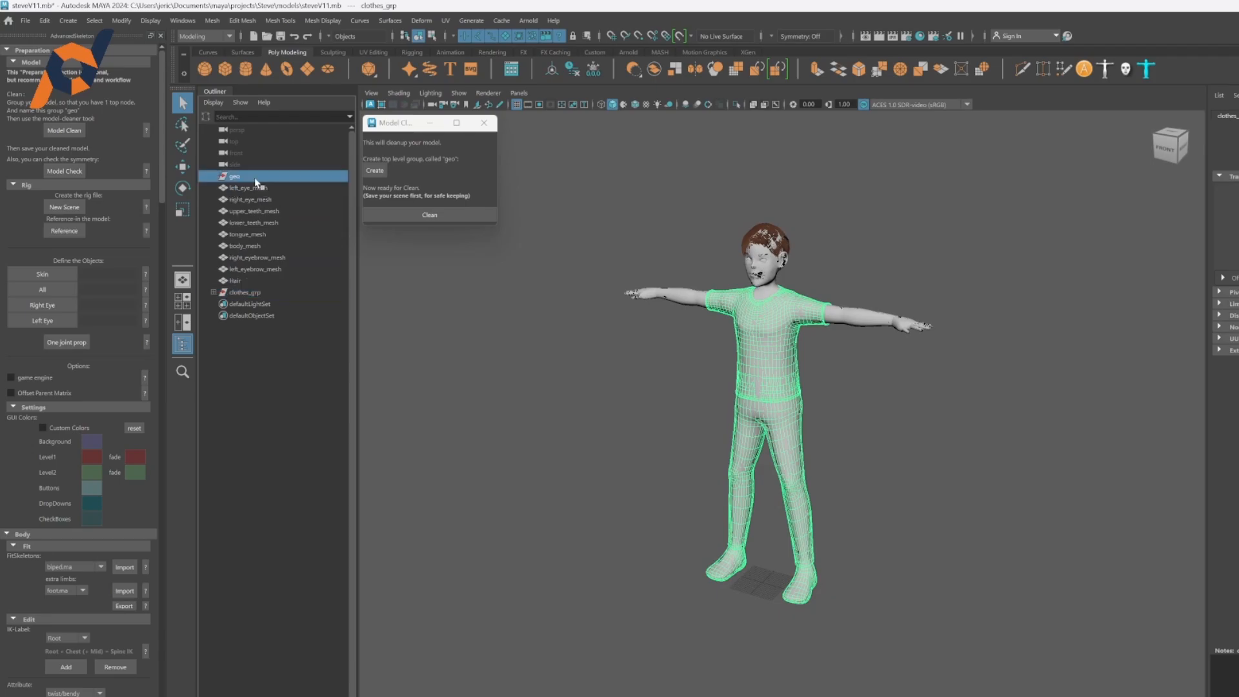
Step: Delete the empty geo group, then put left_eye_mesh through clothes_grp into a new geo group created with the Model Clean tool
key("Delete")
left_click_drag(249, 178, 255, 280)
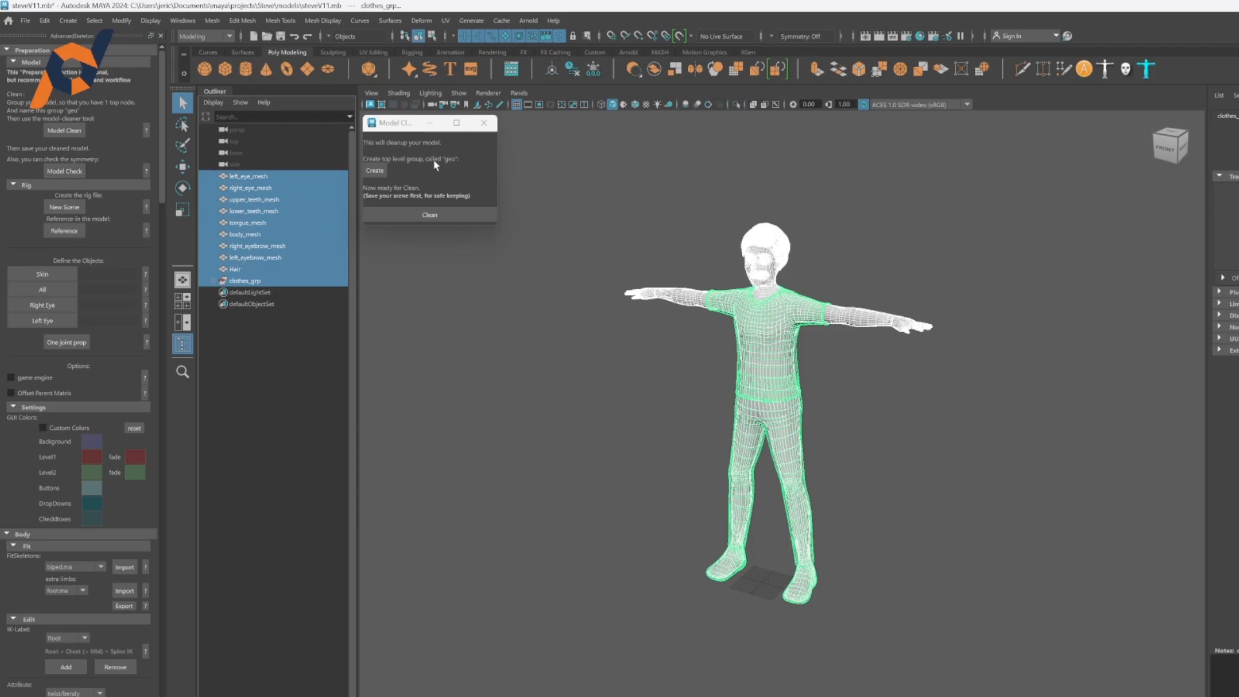
left_click(375, 171)
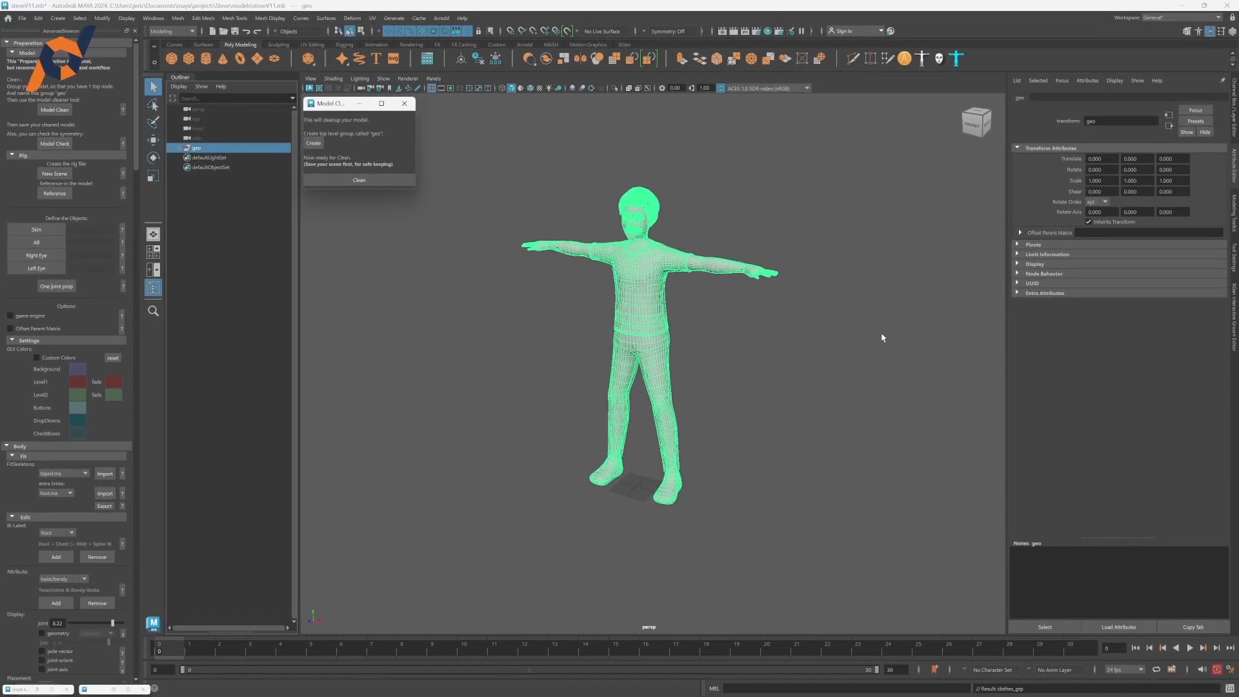
left_click(181, 149)
left_click(181, 149)
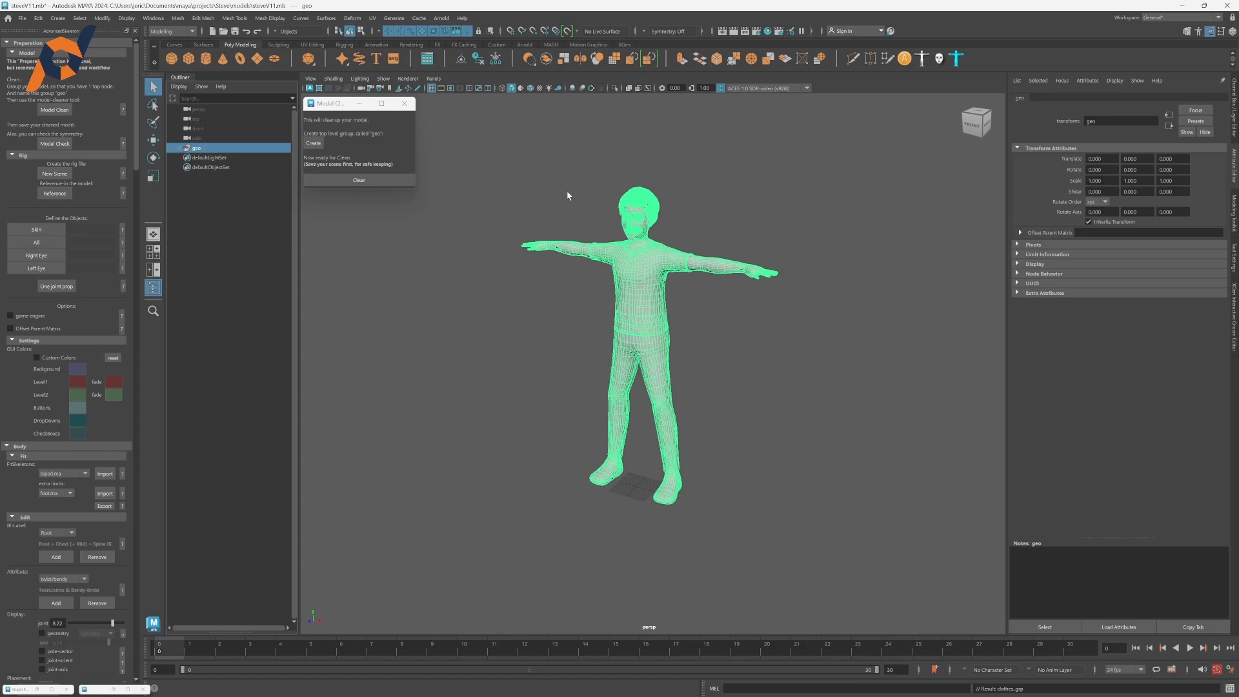
Step: Run the cleanup on the geo group and frame the cleaned character in a single perspective view
left_click(333, 180)
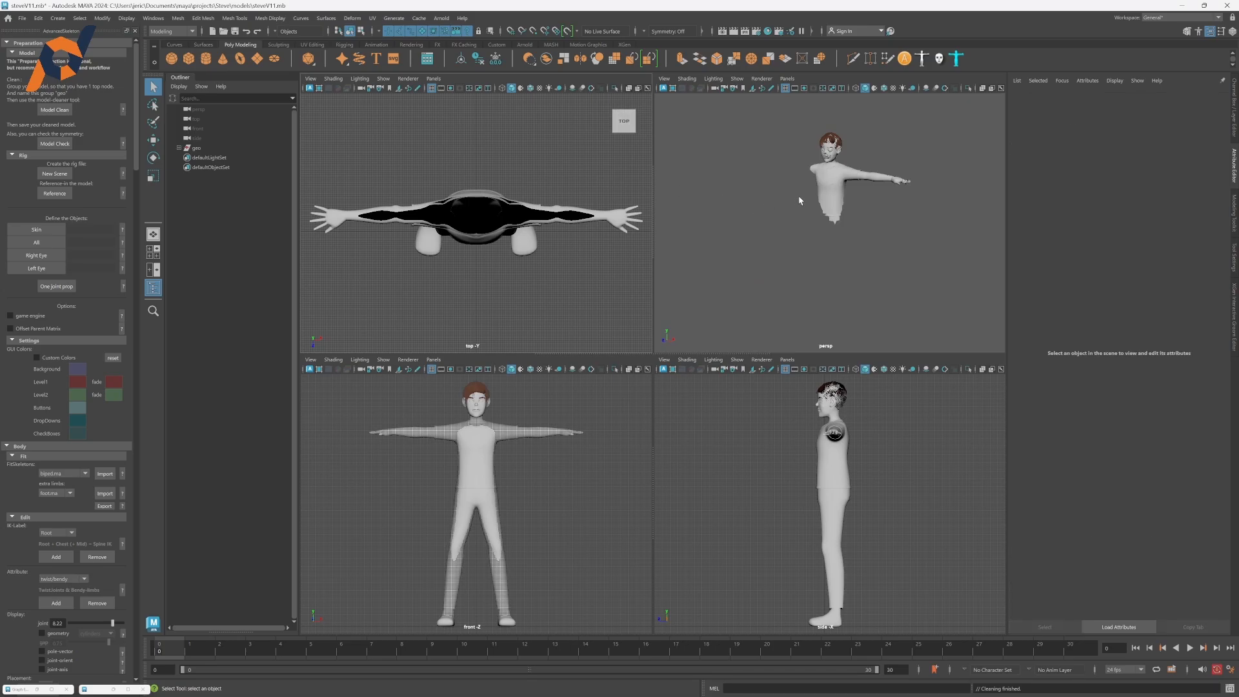
key("f")
key("space")
left_click_drag(739, 238, 665, 263, "alt")
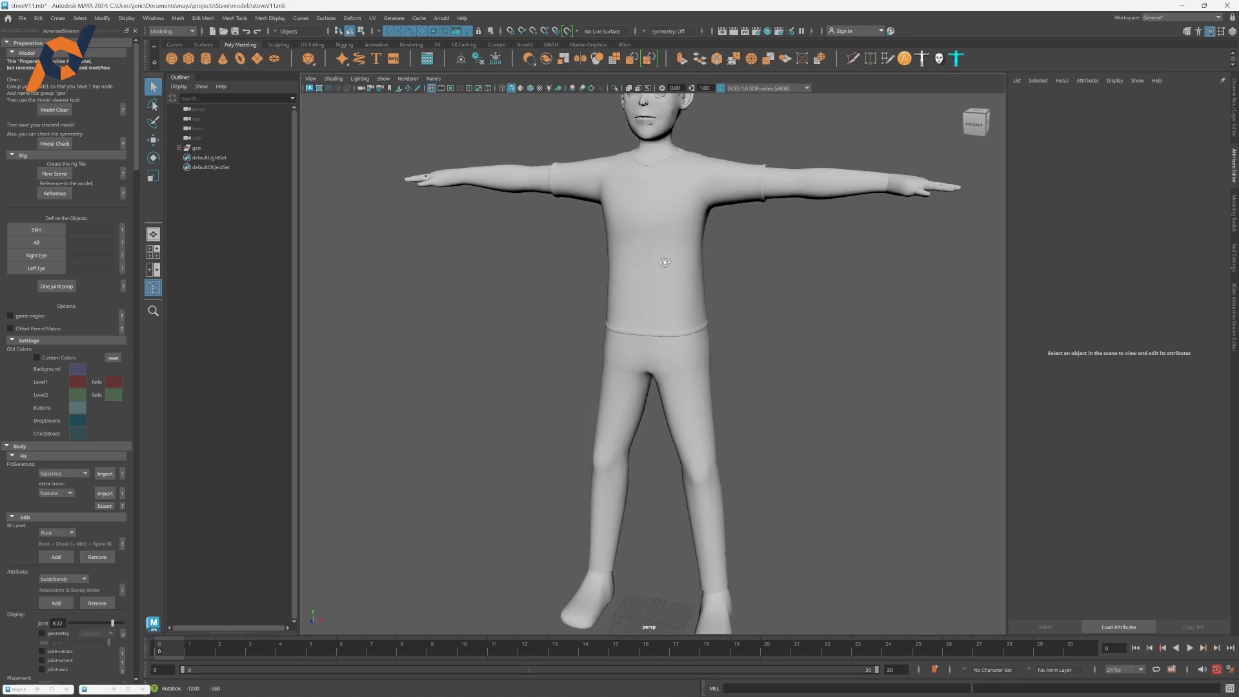
Step: Start saving the scene under a new name and browse to the models folder of the Steve project
key("ctrl+shift+s")
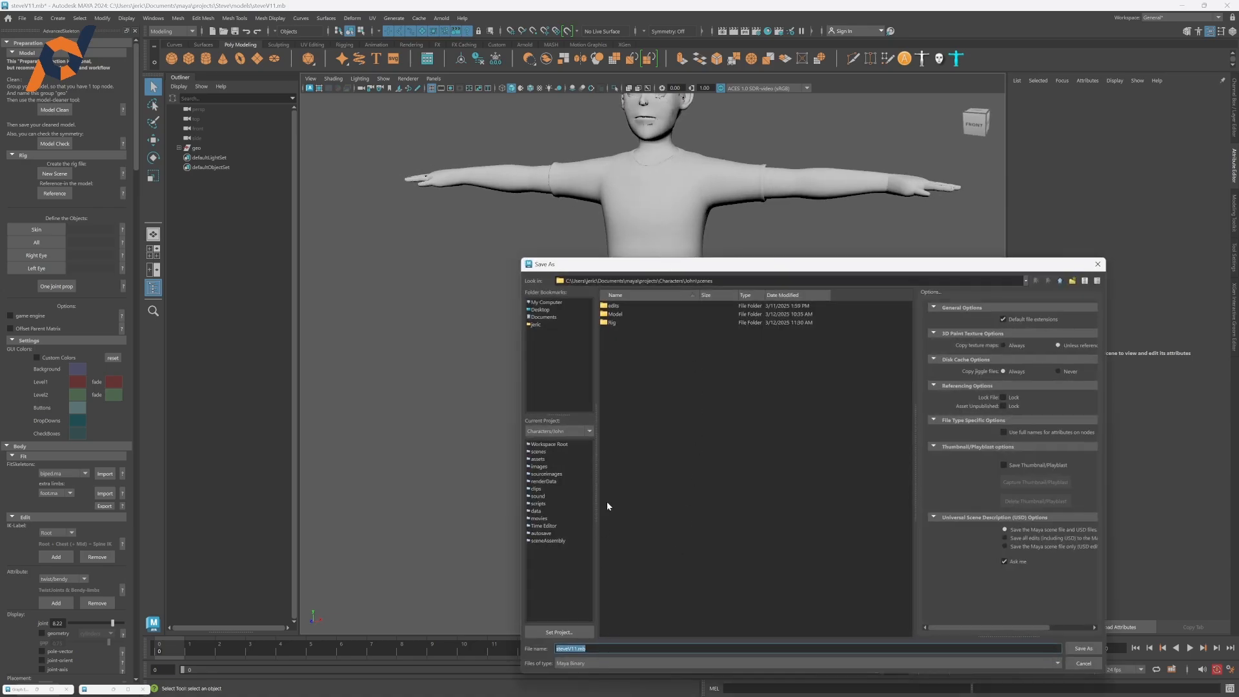
left_click(563, 431)
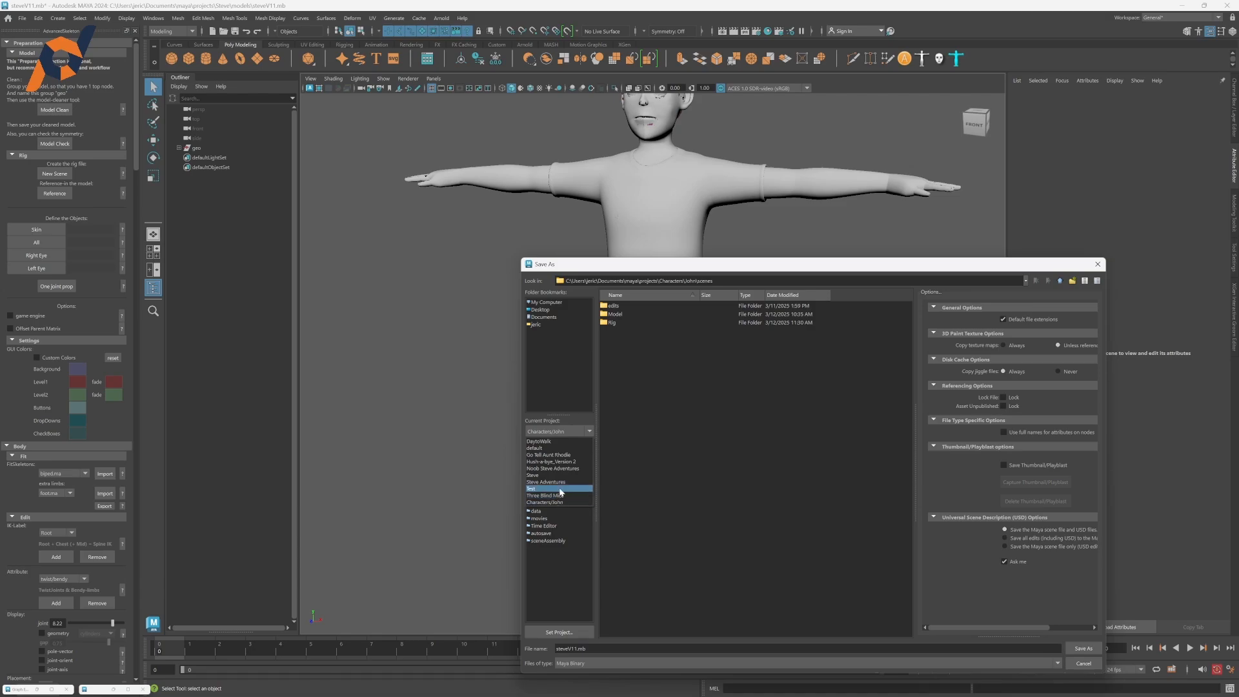
left_click(560, 474)
left_click(539, 451)
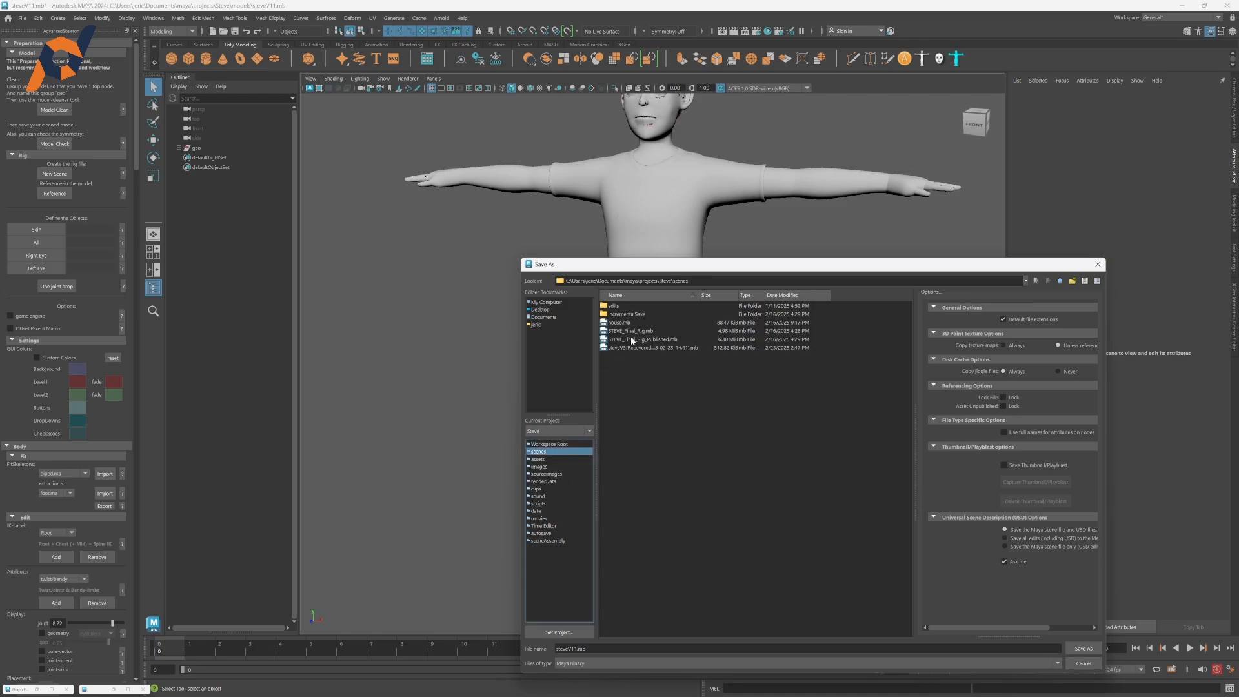
left_click(1060, 281)
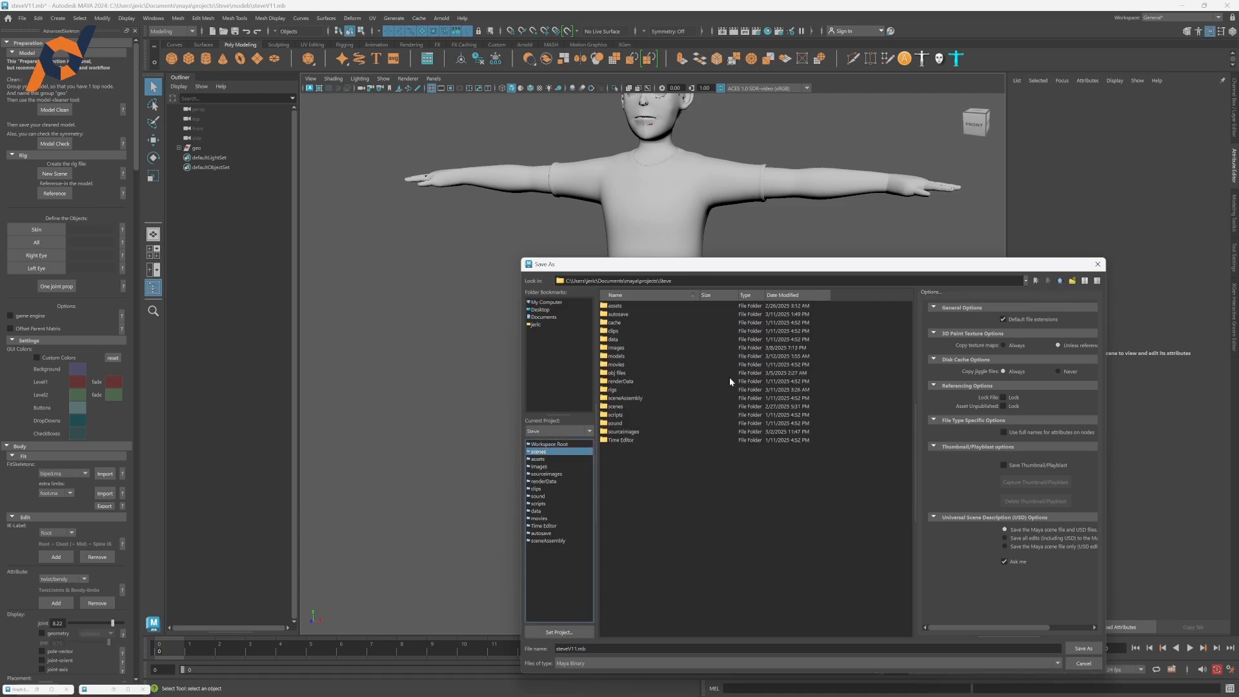
left_click(617, 373)
left_click(618, 366)
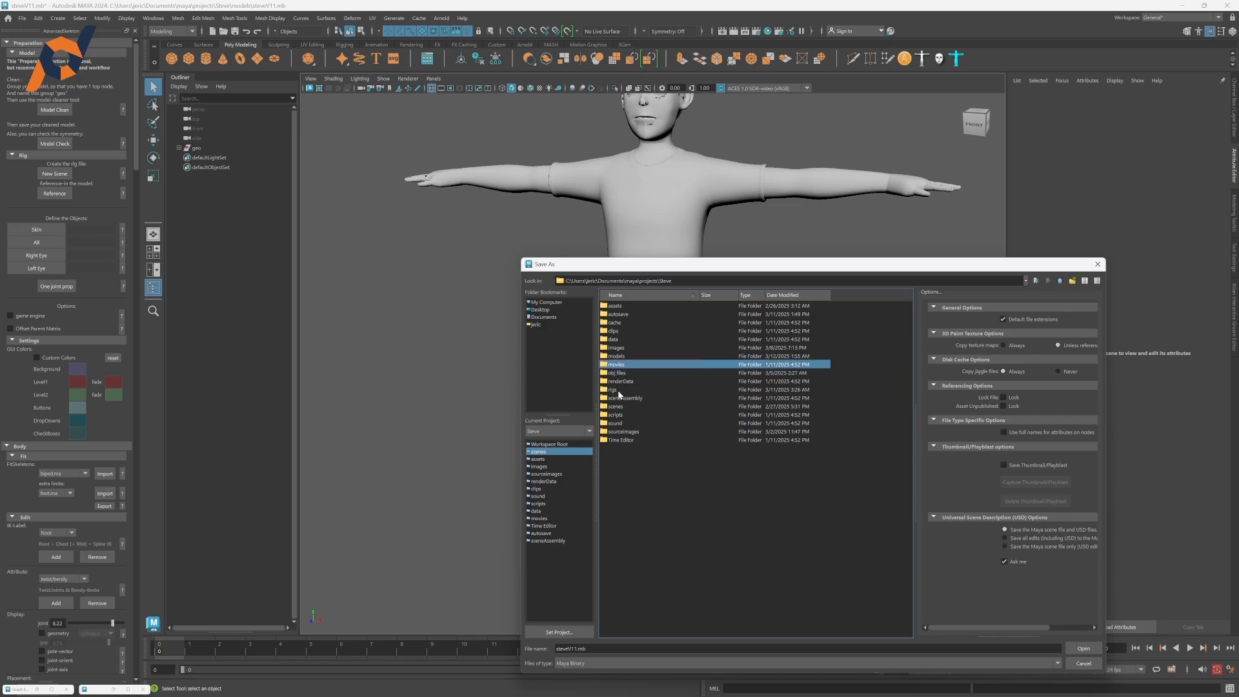
double_click(630, 356)
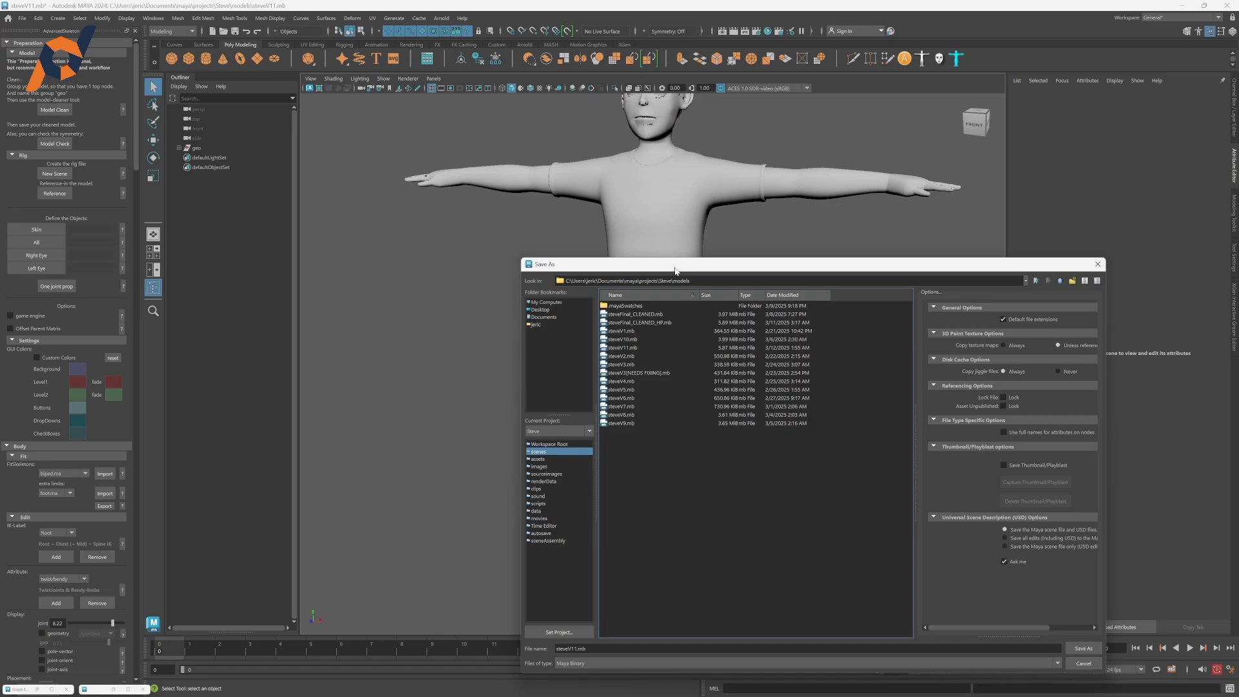
Step: Save the cleaned model over the existing steveFinal_CLEANED_HP.mb in the models folder
left_click_drag(675, 271, 244, 247)
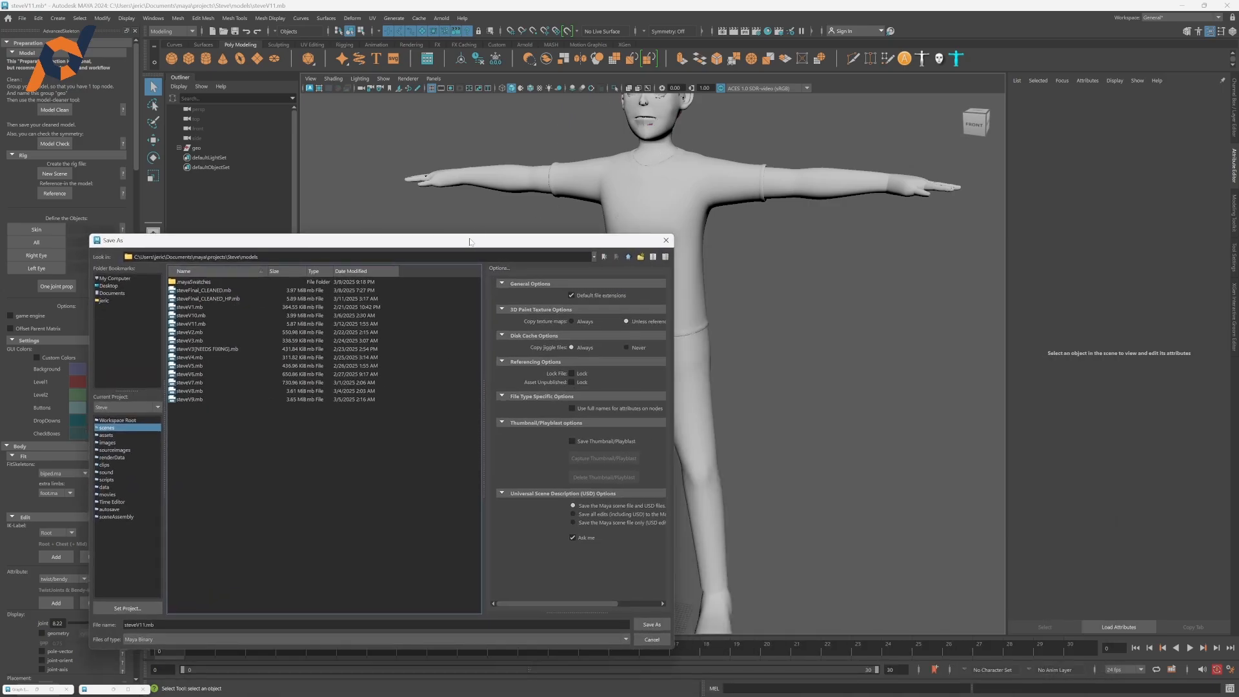
left_click_drag(556, 240, 1036, 229)
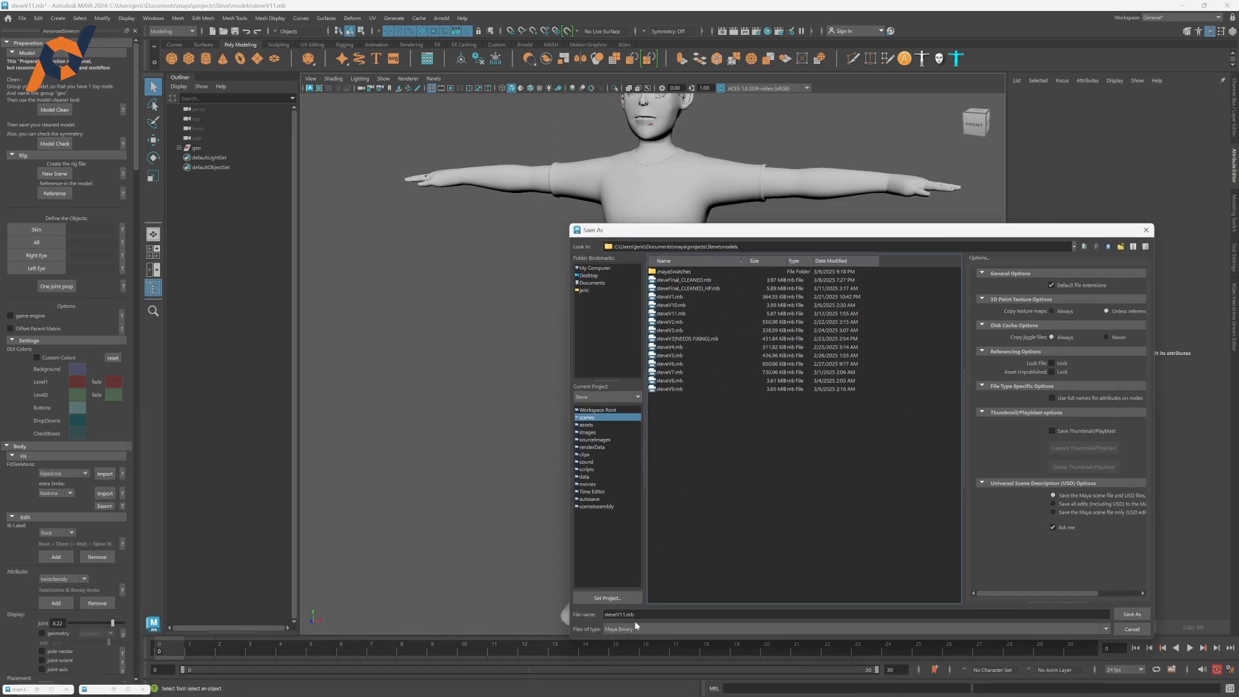
left_click(715, 288)
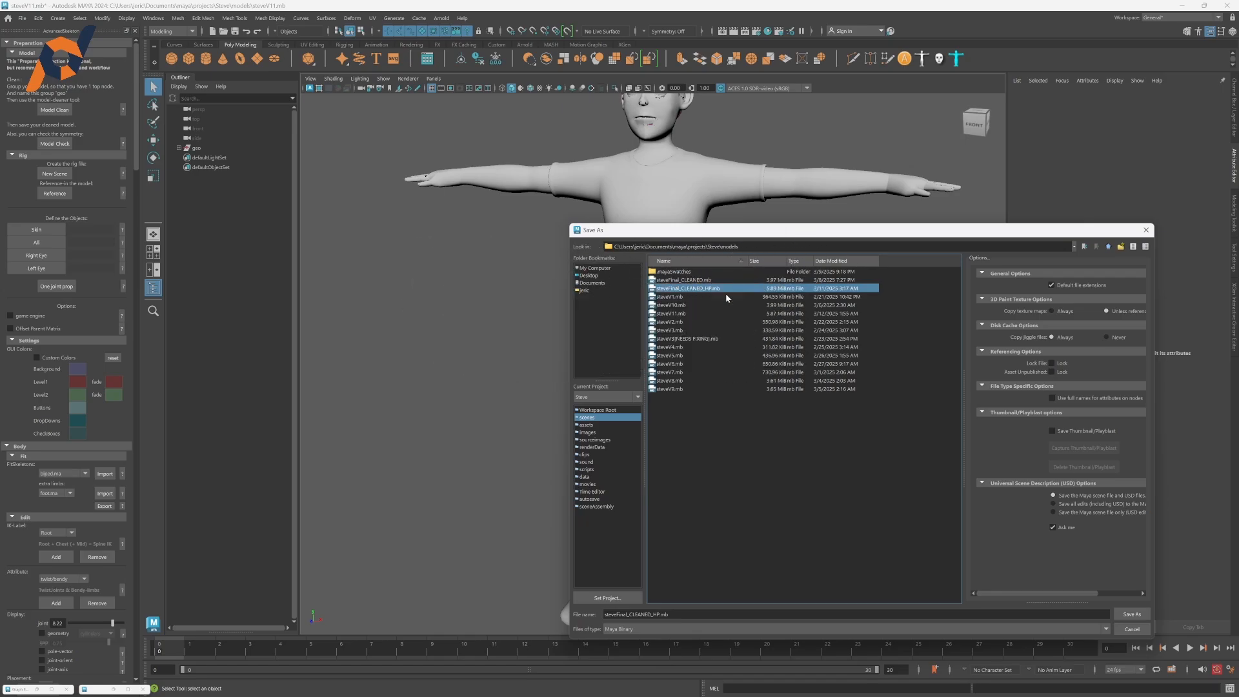
left_click(1131, 613)
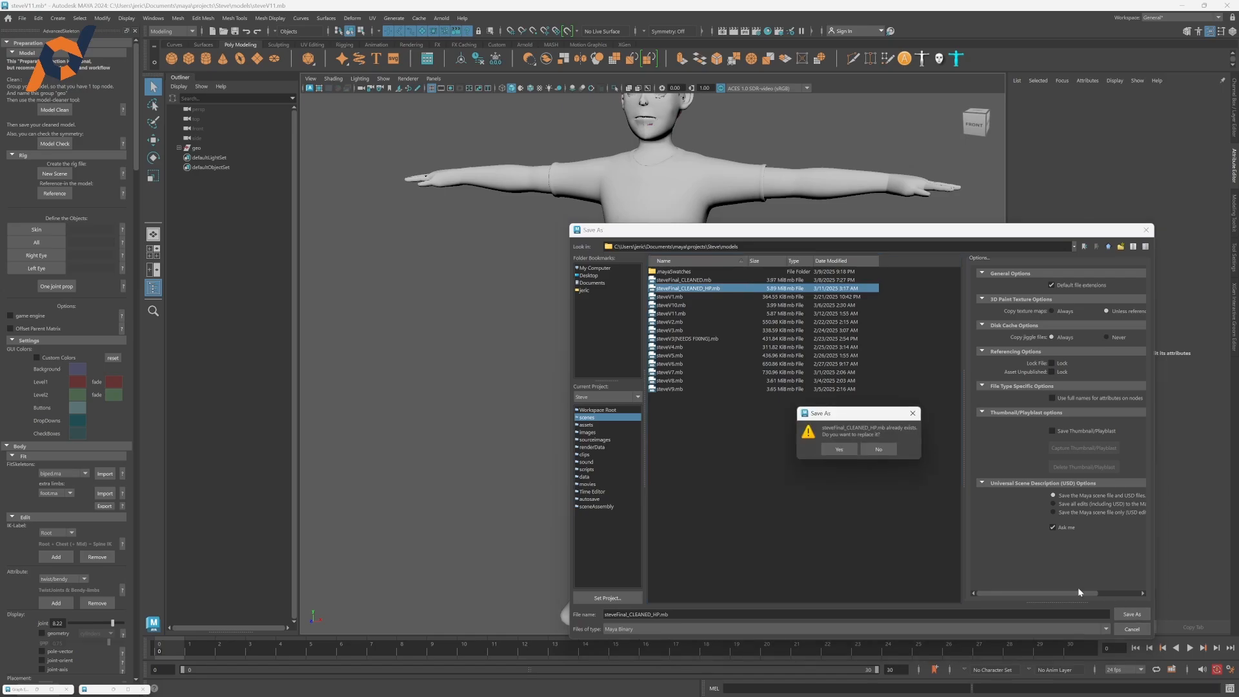
left_click(840, 450)
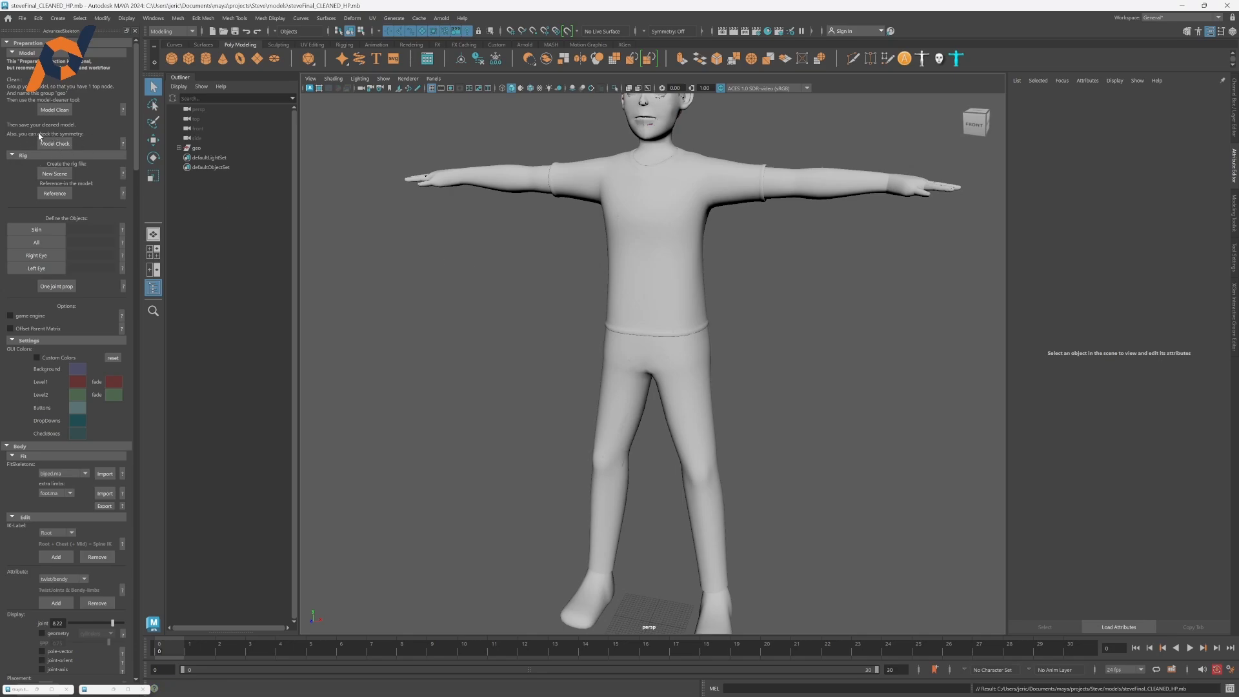
Step: Check the body mesh for default transformations and symmetry with the Model Check tool, keeping its window clear of the character
left_click(423, 191)
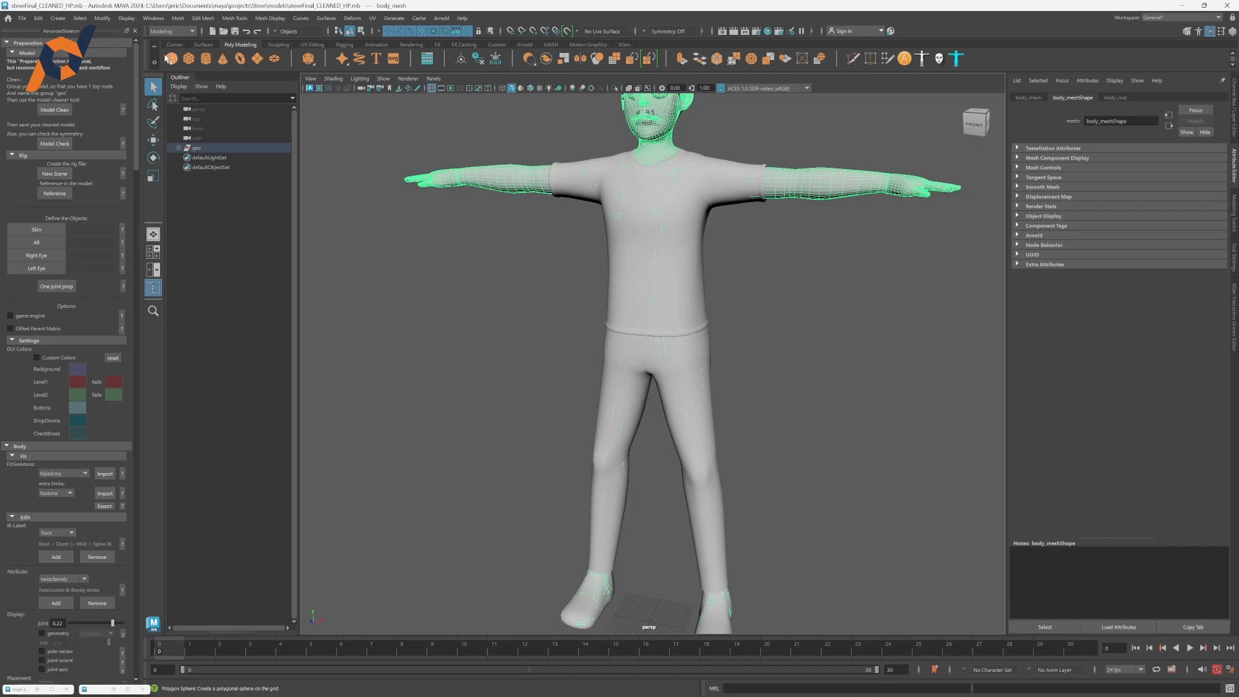
left_click(56, 144)
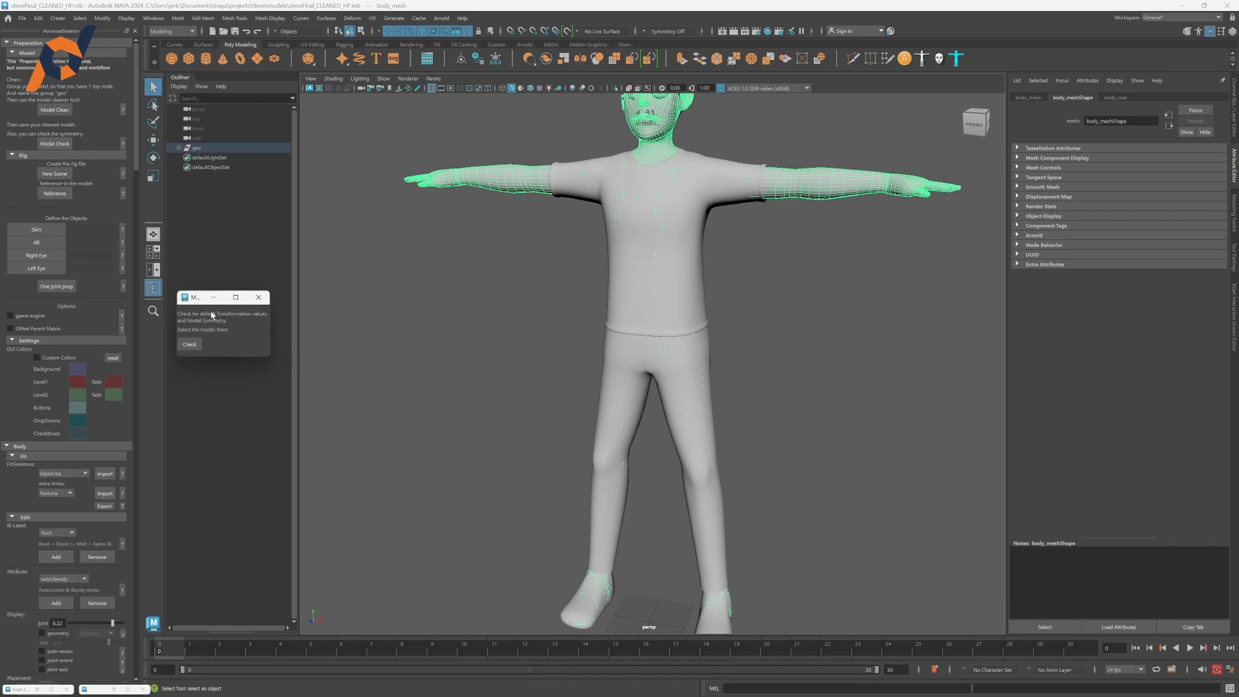
left_click_drag(192, 299, 319, 109)
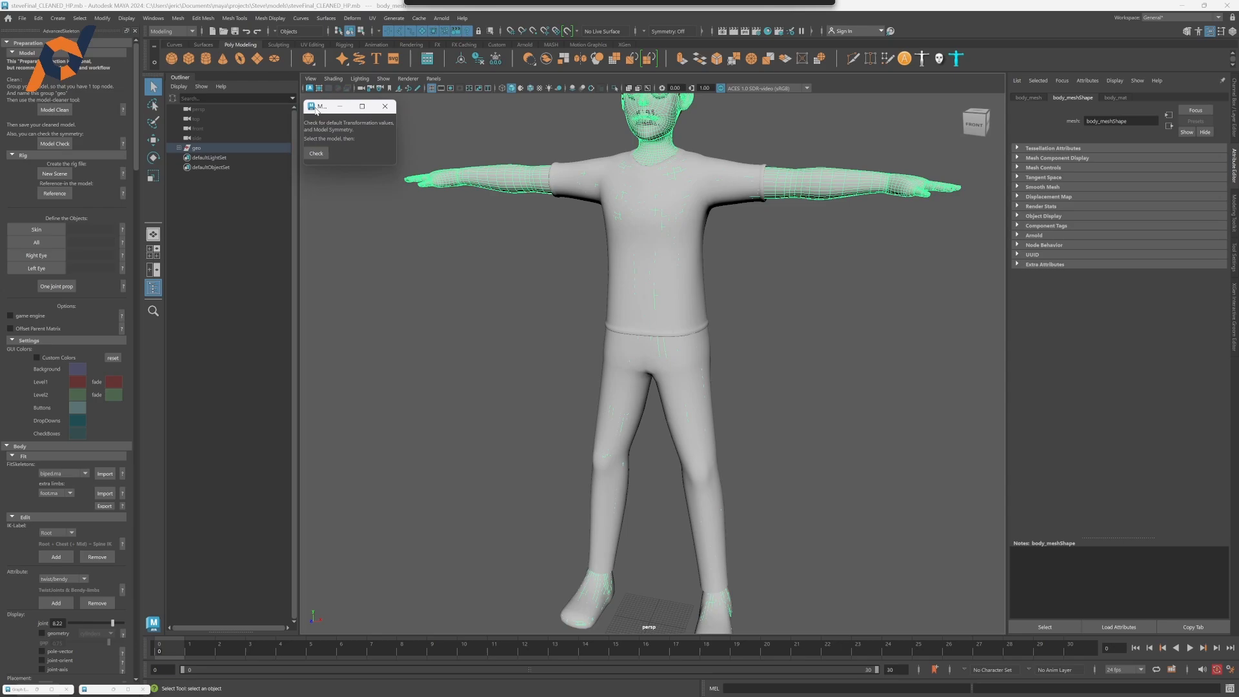
left_click(315, 154)
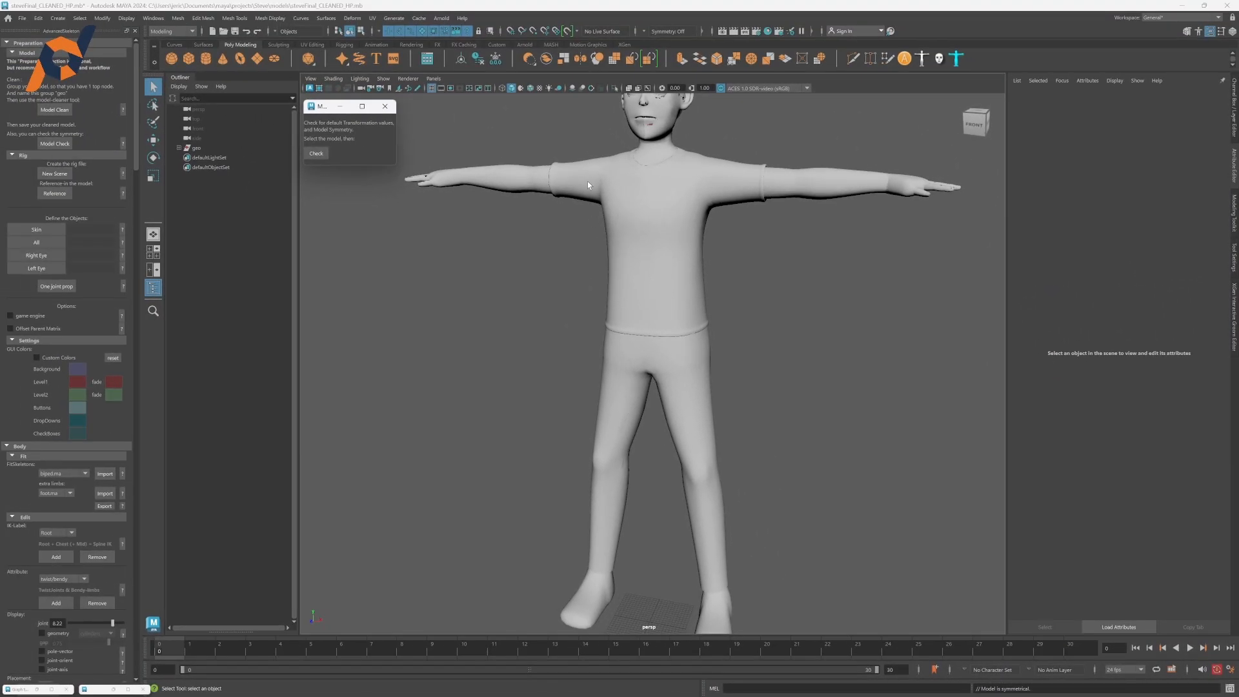
Step: Examine the character closely from the head and arms down to the legs and shoes
middle_click_drag(634, 186, 652, 222, "alt")
left_click_drag(651, 222, 684, 237, "alt")
right_click_drag(729, 238, 803, 238, "alt")
left_click_drag(729, 237, 774, 244, "alt")
right_click_drag(774, 243, 706, 244, "alt")
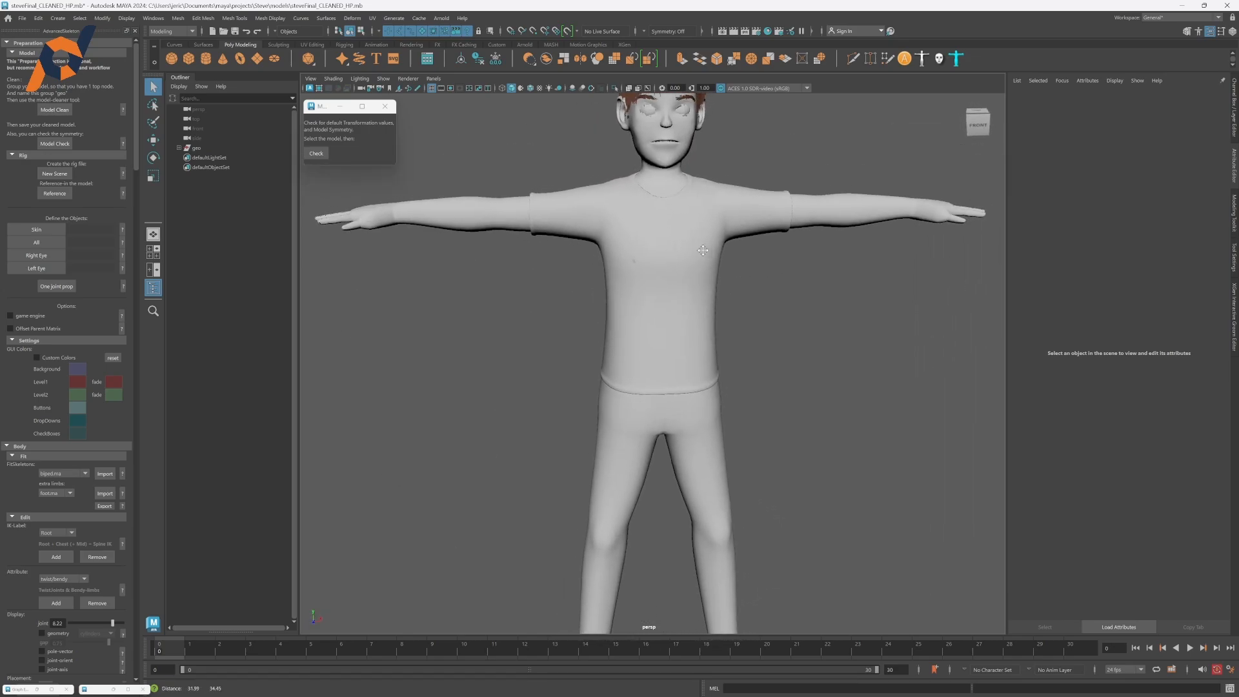
middle_click_drag(706, 244, 638, 285, "alt")
right_click_drag(819, 270, 625, 248, "alt")
middle_click_drag(625, 249, 663, 216, "alt")
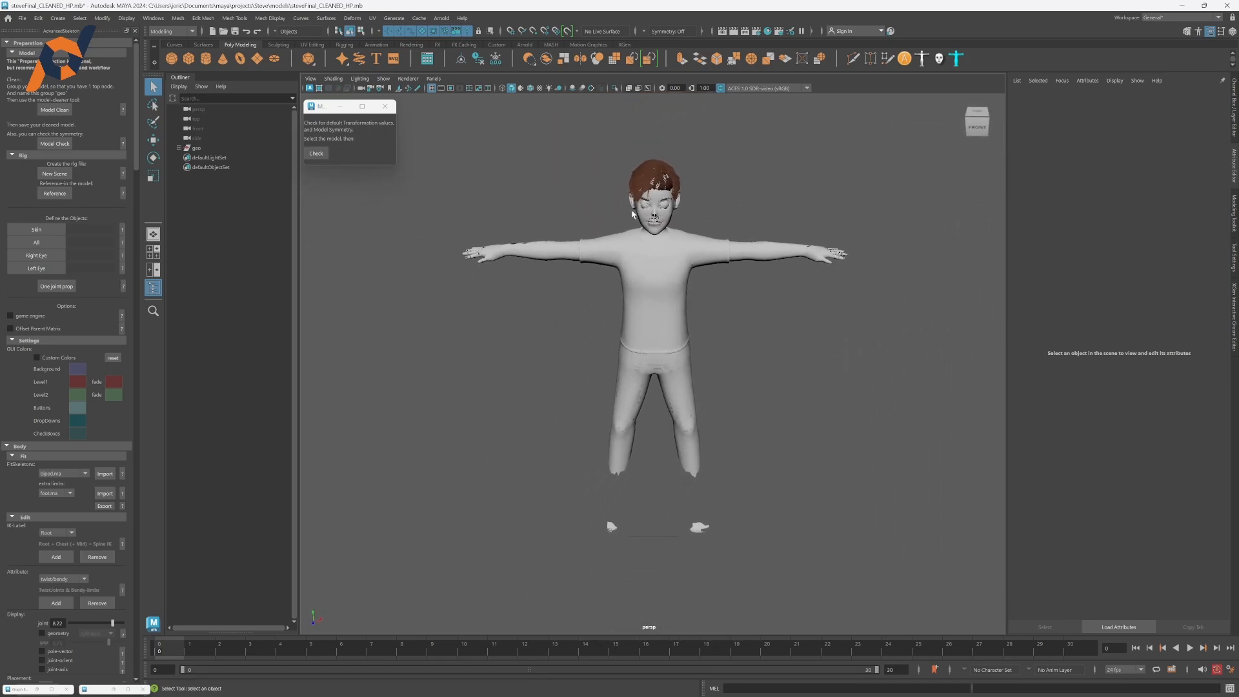
left_click_drag(600, 248, 594, 215, "alt")
right_click_drag(594, 215, 722, 223, "alt")
middle_click_drag(721, 222, 662, 279, "alt")
mouse_move(662, 279)
left_mouse_down("alt")
mouse_move(683, 289)
mouse_move(645, 274)
left_mouse_up("alt")
middle_click_drag(645, 361, 629, 258, "alt")
left_click_drag(629, 335, 619, 277, "alt")
middle_click_drag(619, 277, 630, 375, "alt")
left_click_drag(629, 374, 675, 459, "alt")
middle_click_drag(675, 459, 664, 176, "alt")
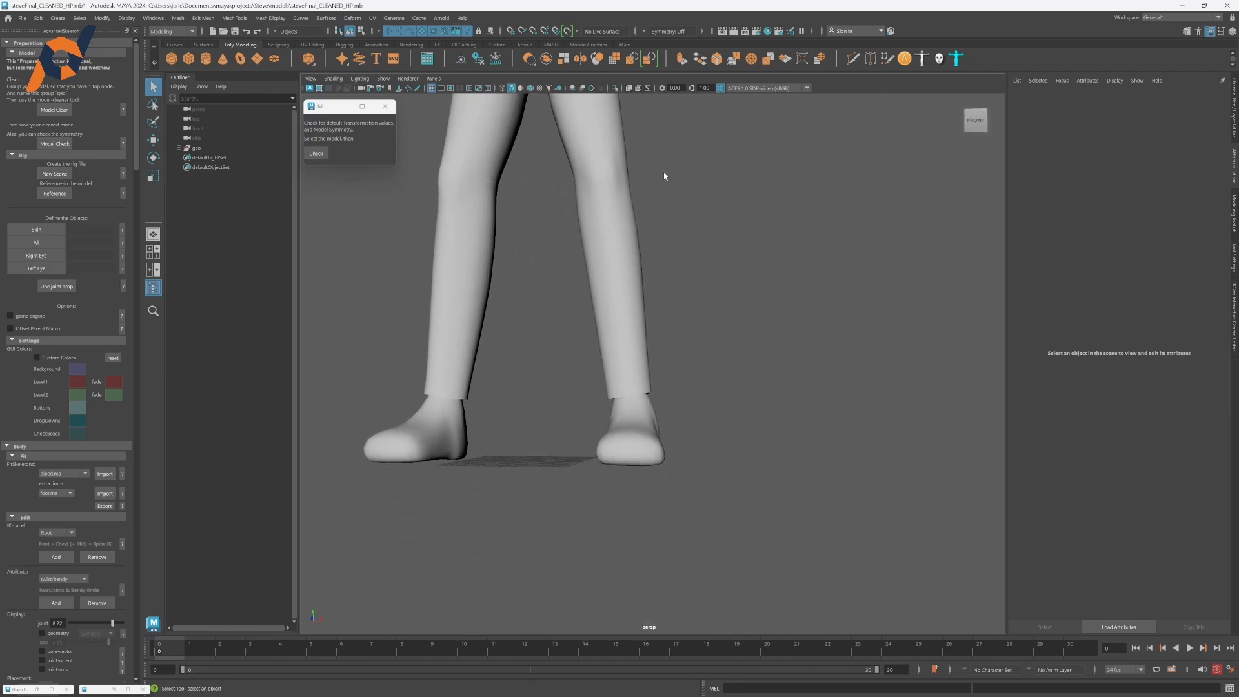
Step: Select the shoe mesh and check its transformations and symmetry with Model Check
left_click(625, 438)
left_click(645, 429)
left_click(666, 433)
left_click(653, 431)
left_click(317, 153)
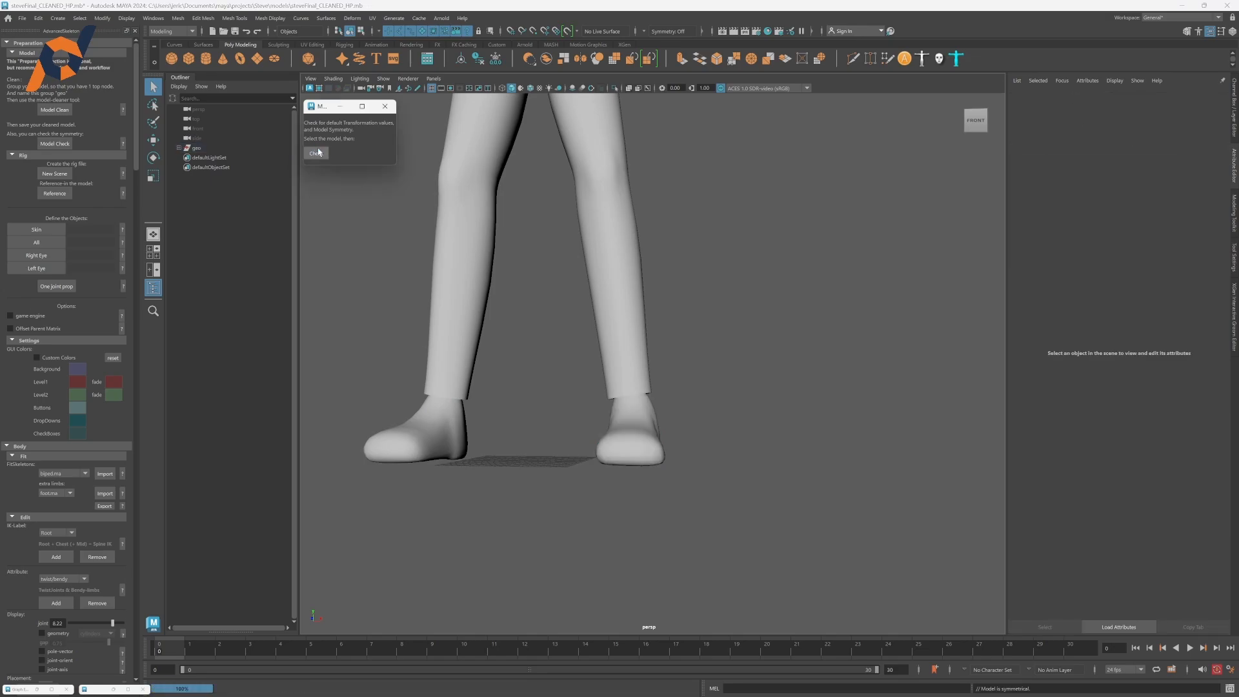
left_click_drag(520, 280, 592, 406, "alt")
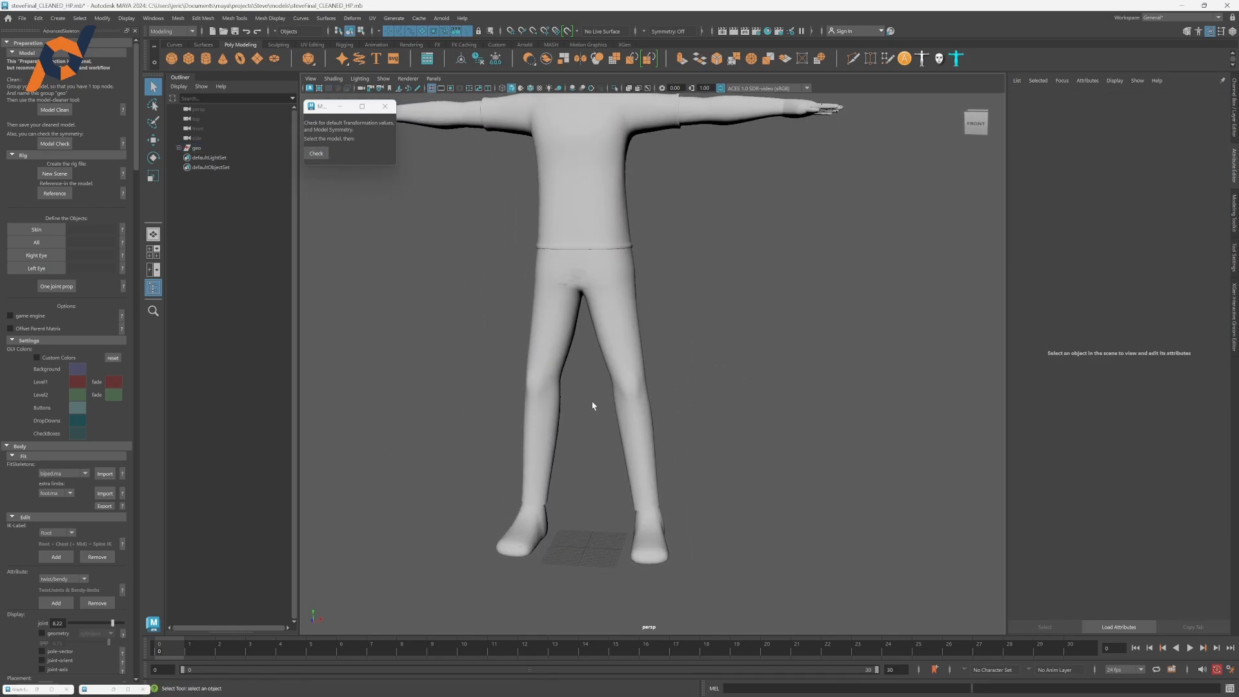